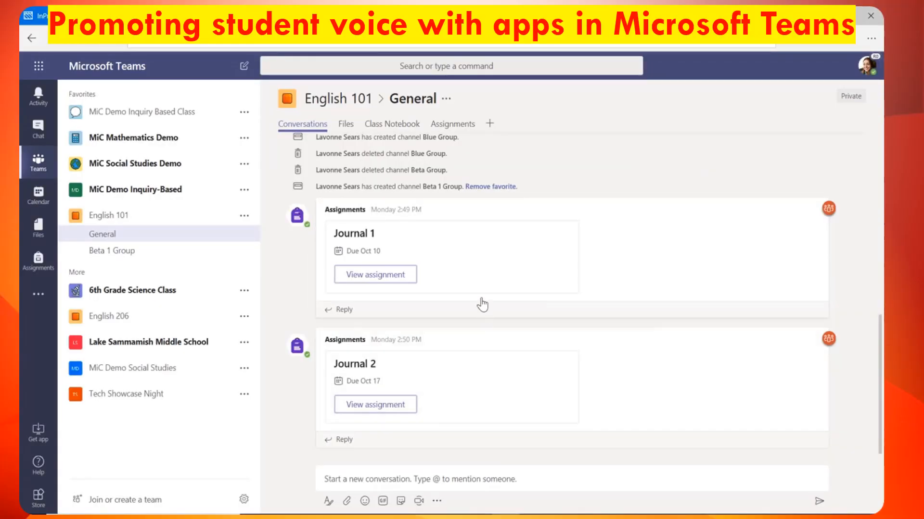
- Install Flipgrid and save it as a General channel tab using the grid's Flip code
left_click(490, 126)
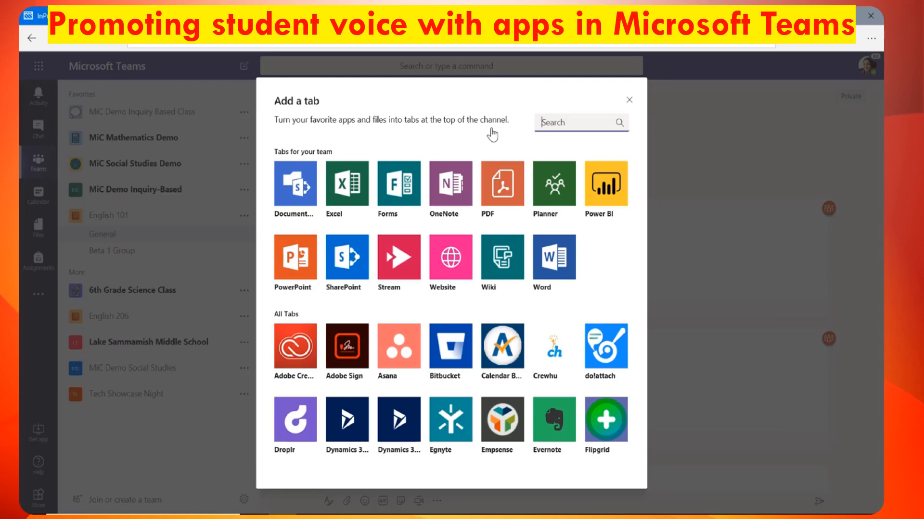
scroll(496, 289, "down", 1)
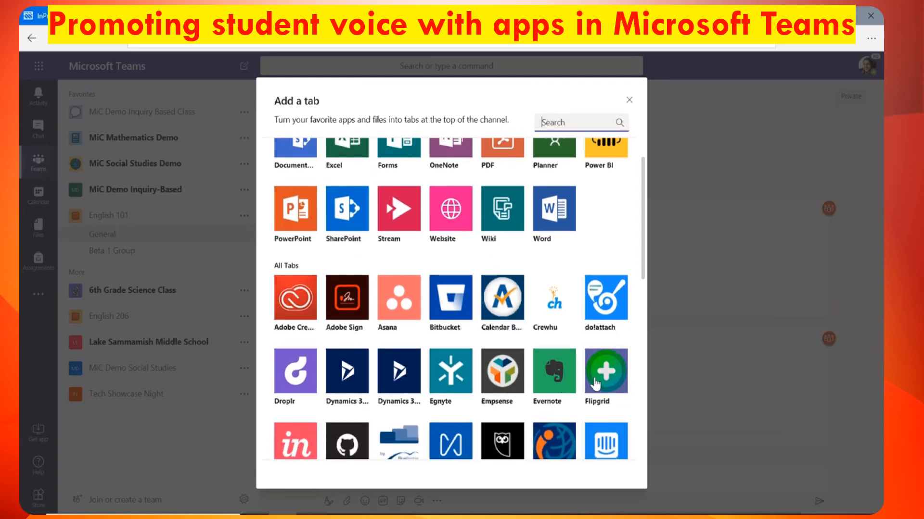
left_click(596, 384)
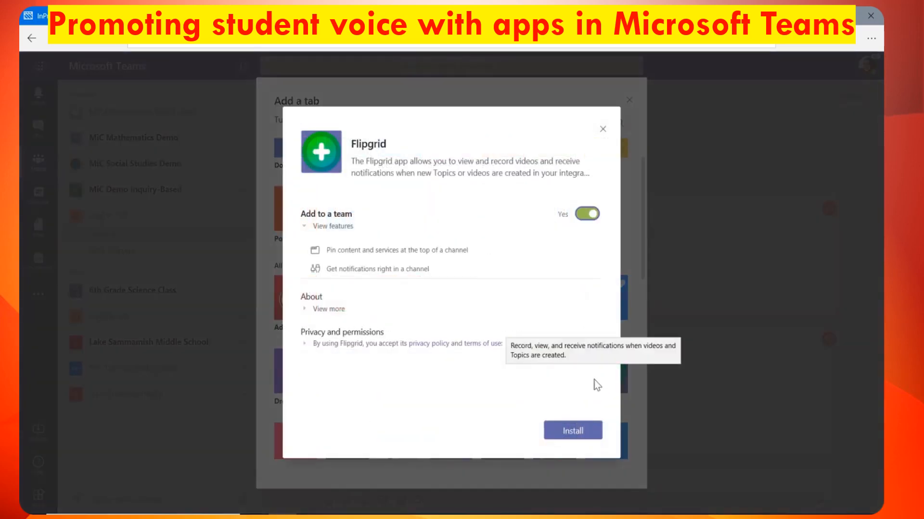
left_click(574, 438)
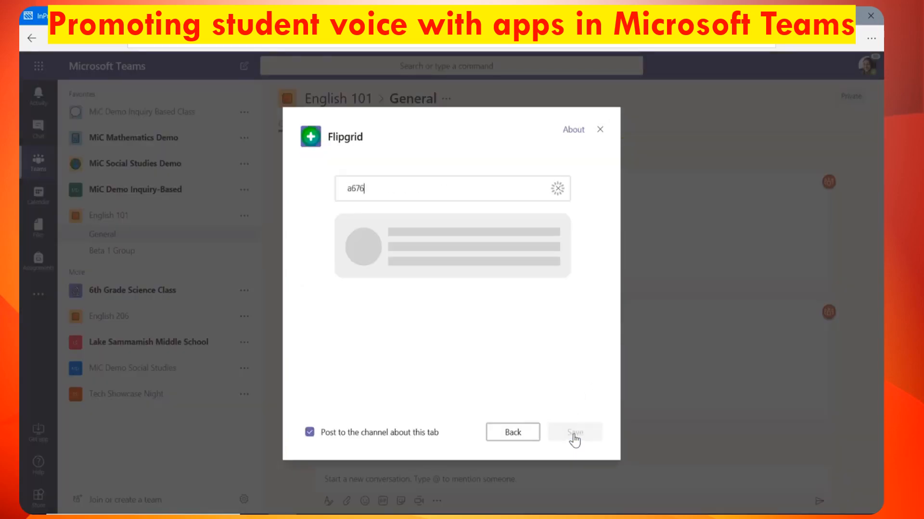
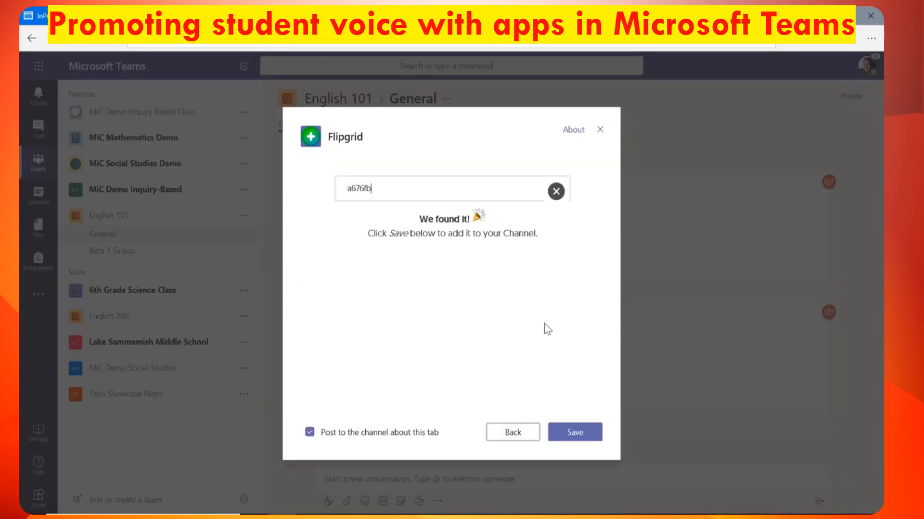
left_click(576, 435)
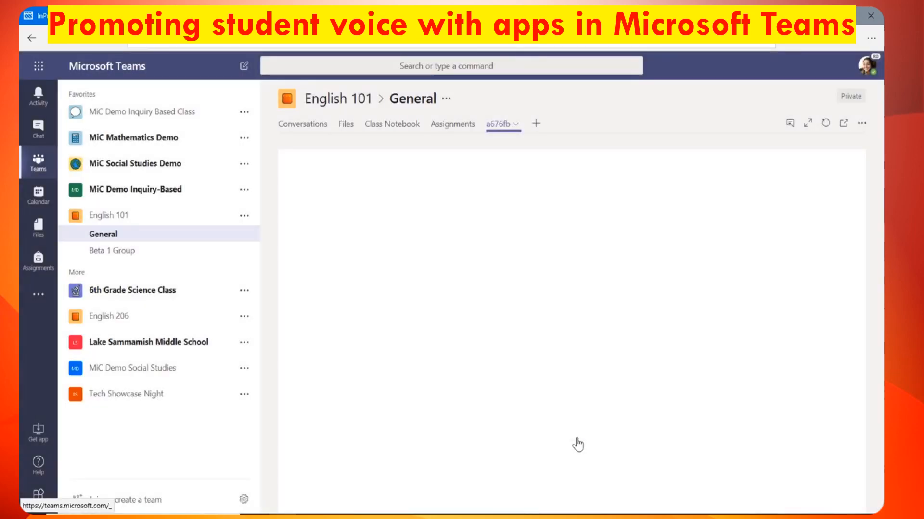
- Unlock the Our Classroom grid with its password
left_click(529, 293)
type("•••")
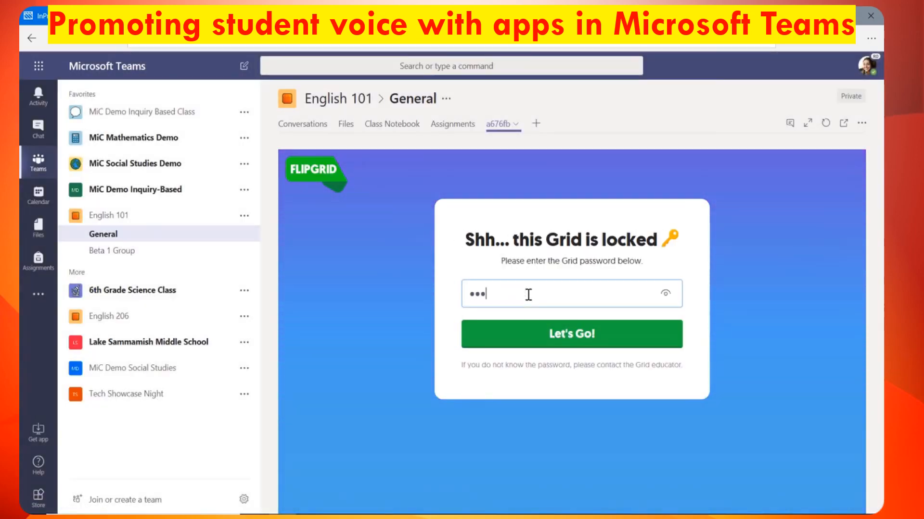
type("•••••")
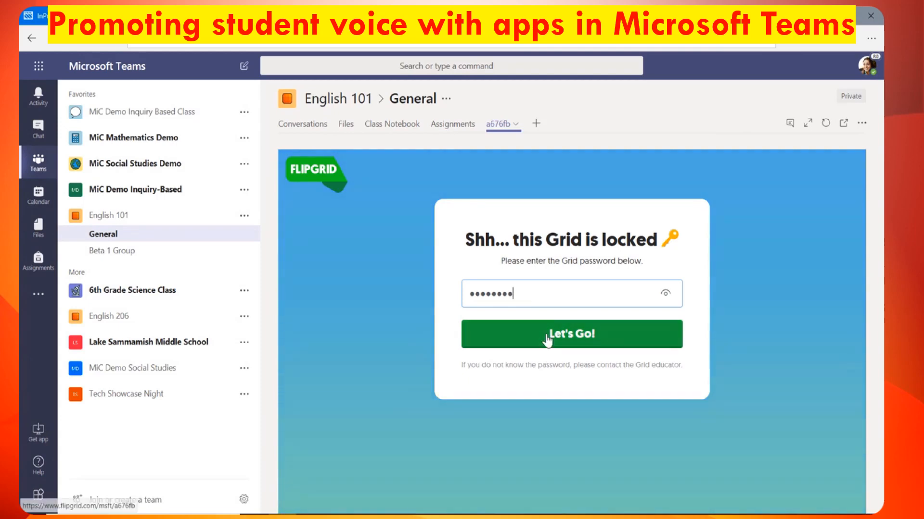
left_click(547, 337)
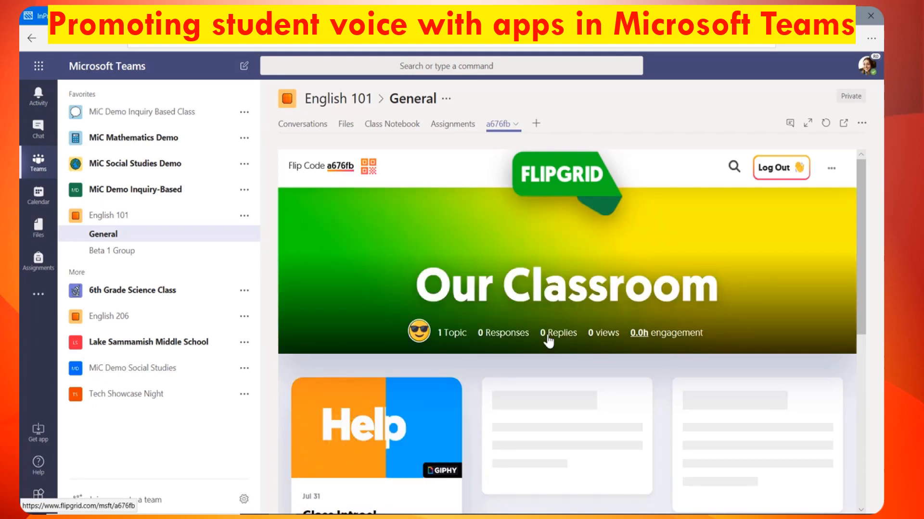
- Install MindMeister as a new-map tab and name the root node 'Favorite Authors'
left_click(536, 124)
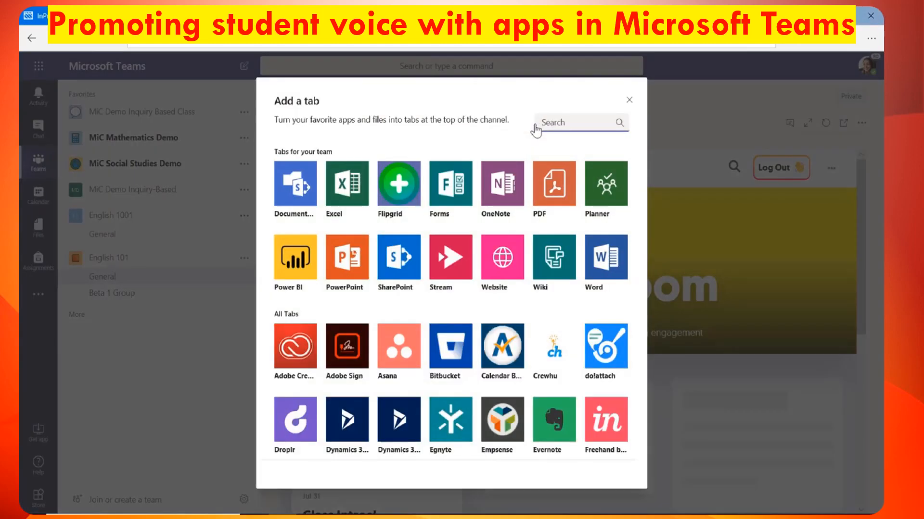
scroll(614, 350, "down", 5)
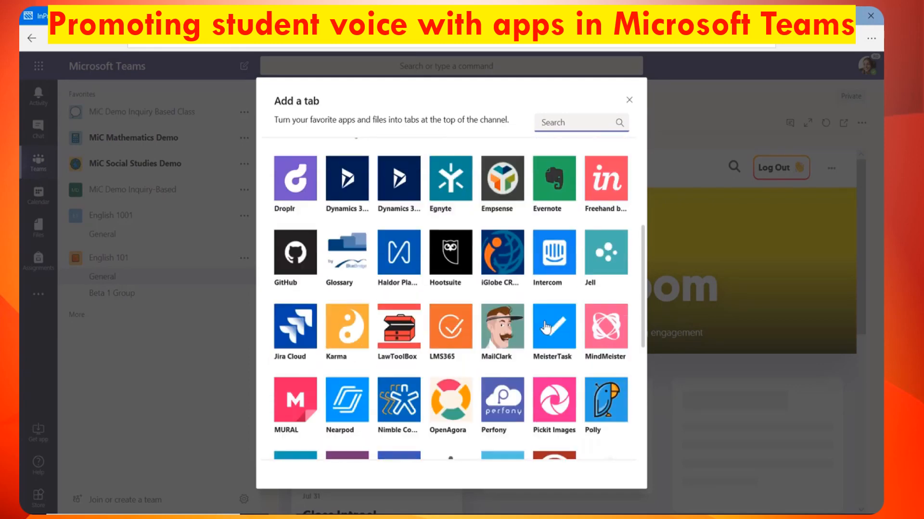
left_click(611, 331)
left_click(572, 430)
left_click(580, 234)
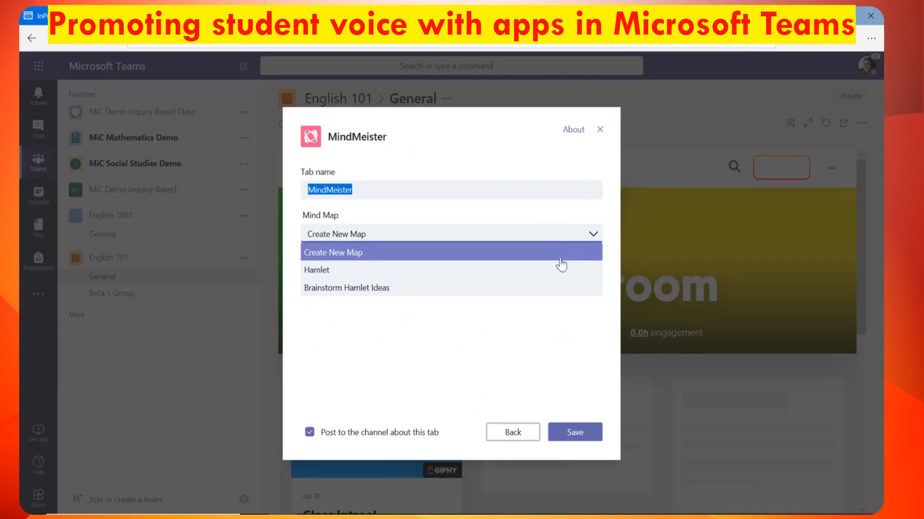
left_click(561, 258)
left_click(580, 435)
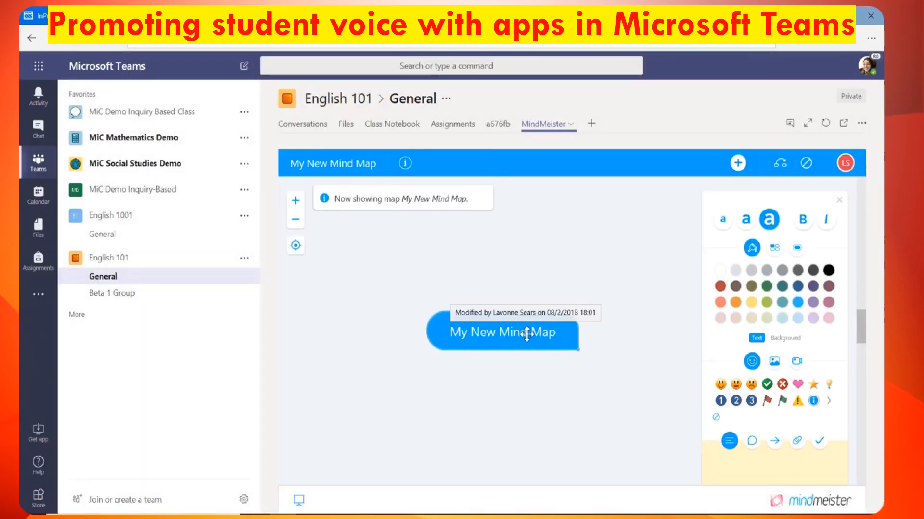
type("Favorite Authors")
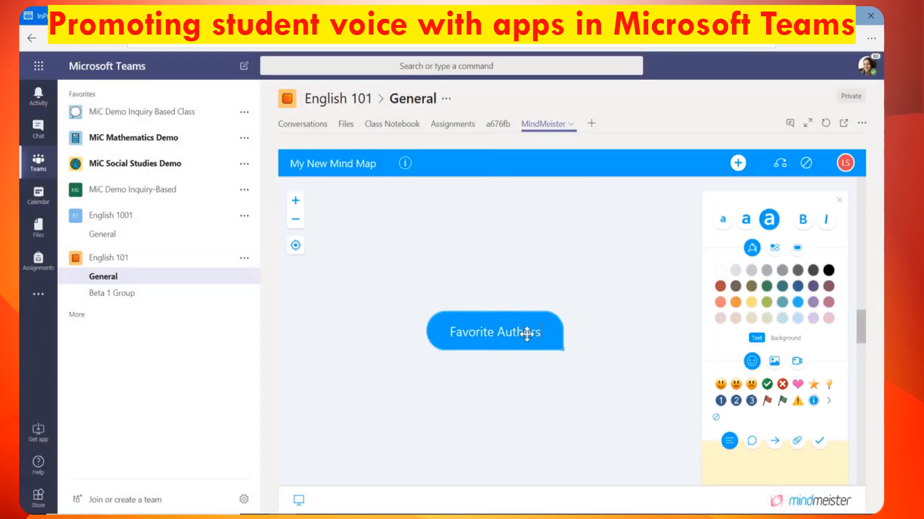
- Install Polly from the app gallery and save it as a General channel tab
left_click(581, 126)
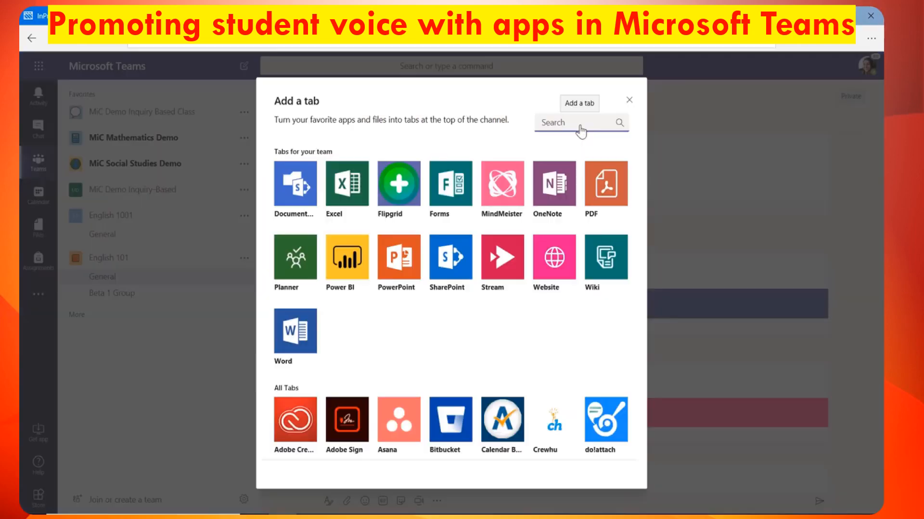
scroll(529, 299, "down", 6)
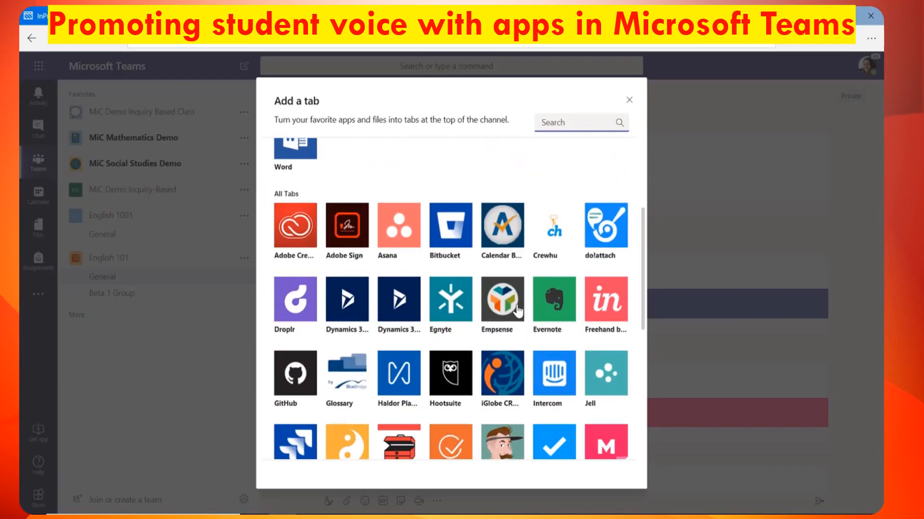
scroll(515, 313, "down", 1)
left_click(554, 378)
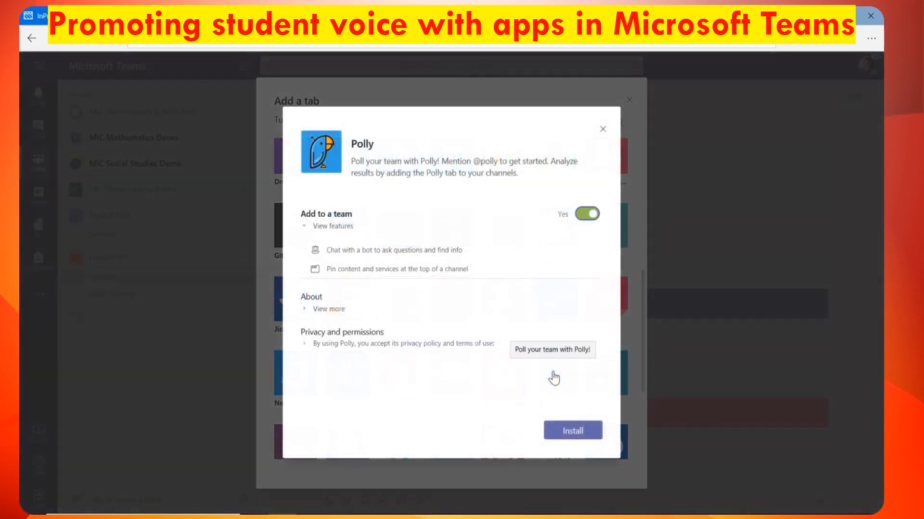
left_click(583, 433)
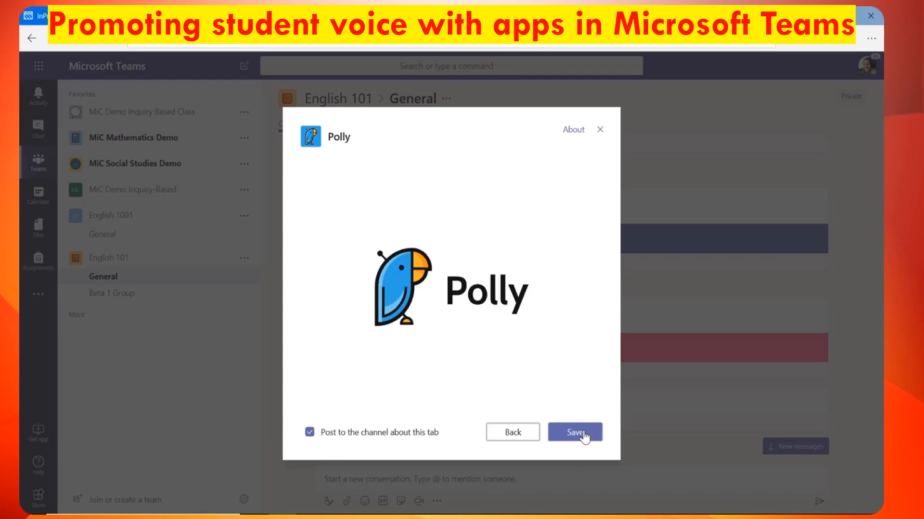
left_click(583, 433)
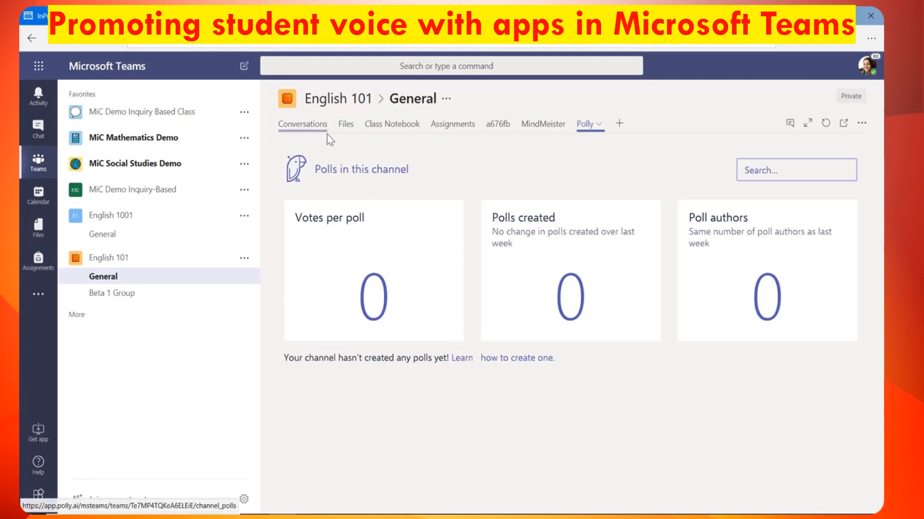
left_click(319, 129)
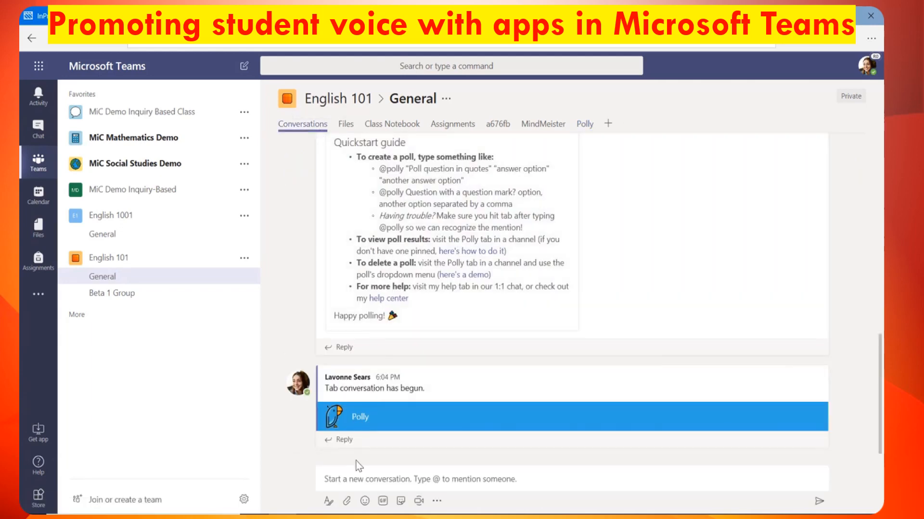
left_click(352, 481)
type("@")
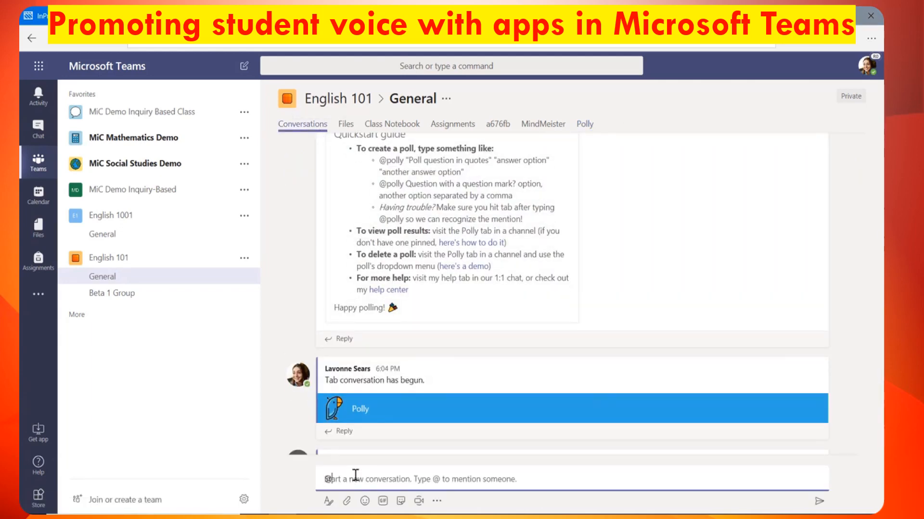
type("polly")
left_click(377, 436)
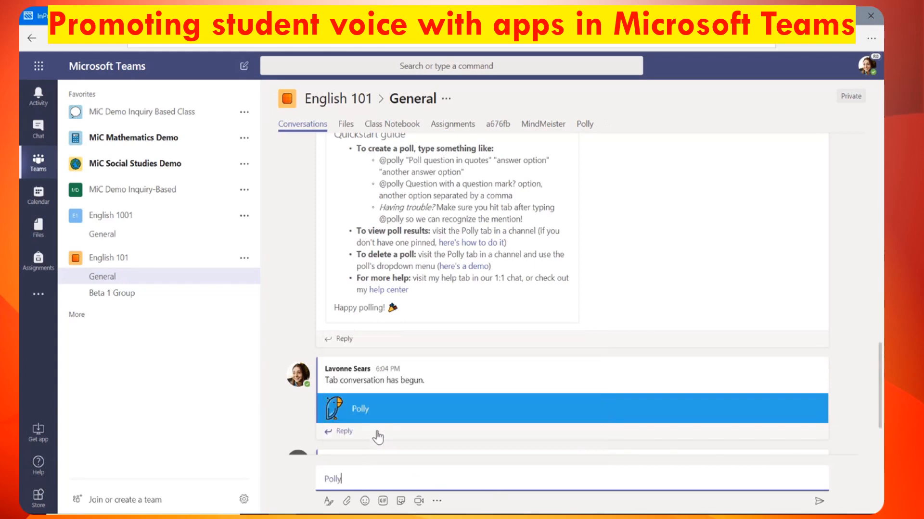
type("How do you prefer to learn? /reading/video/interac")
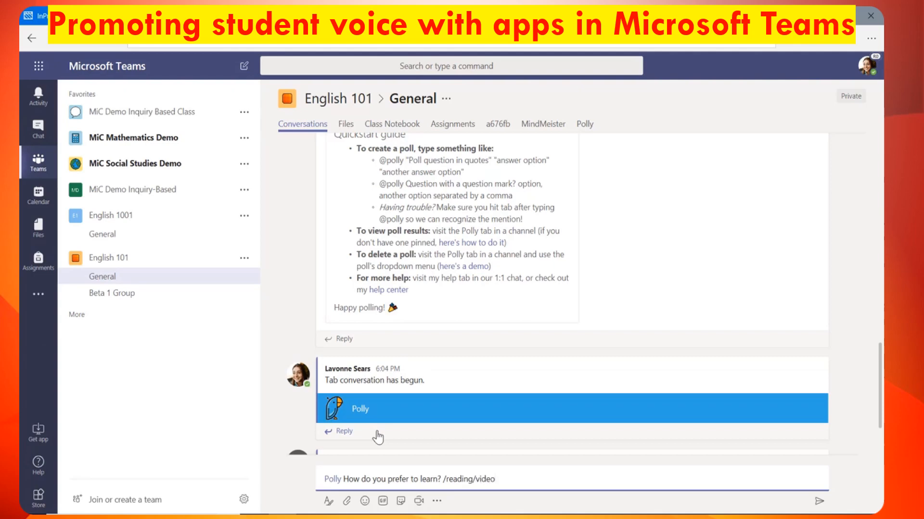
type("tive")
key("Return")
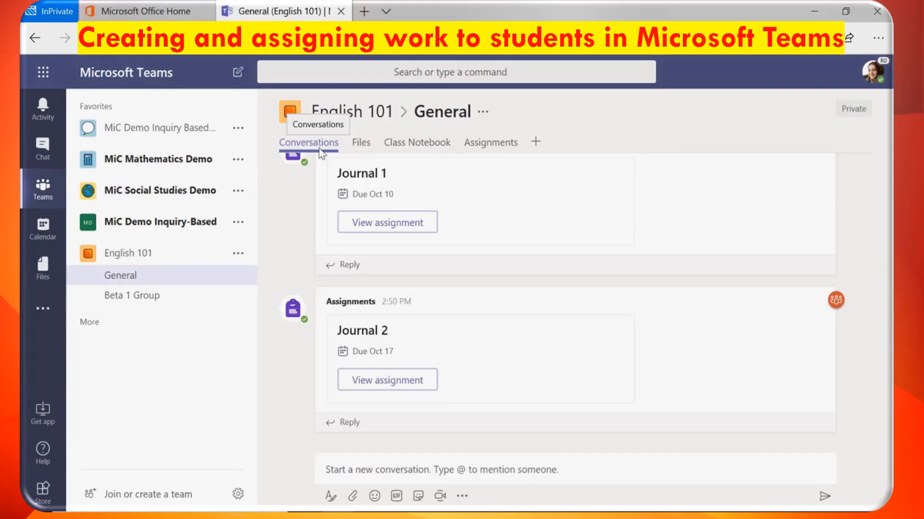
- View English 101 assignments as a calendar week, return to the list, and start a new assignment
left_click(491, 152)
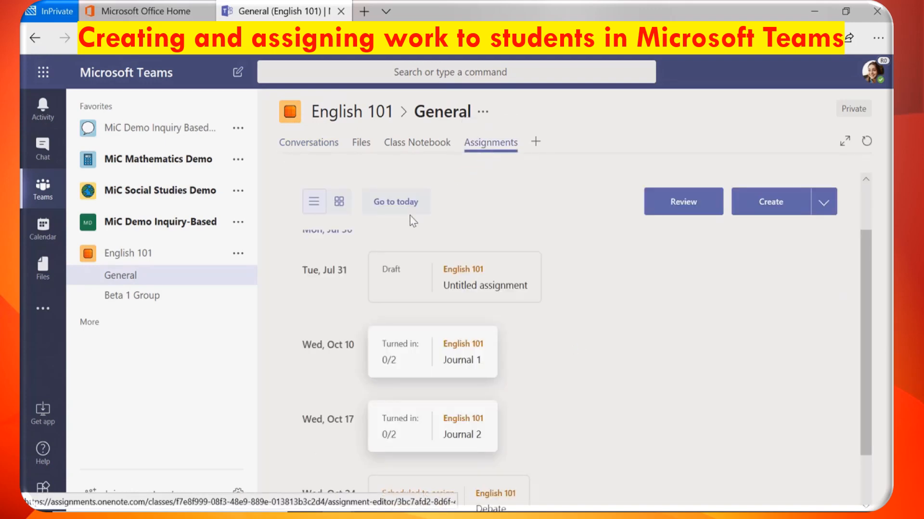
left_click(339, 201)
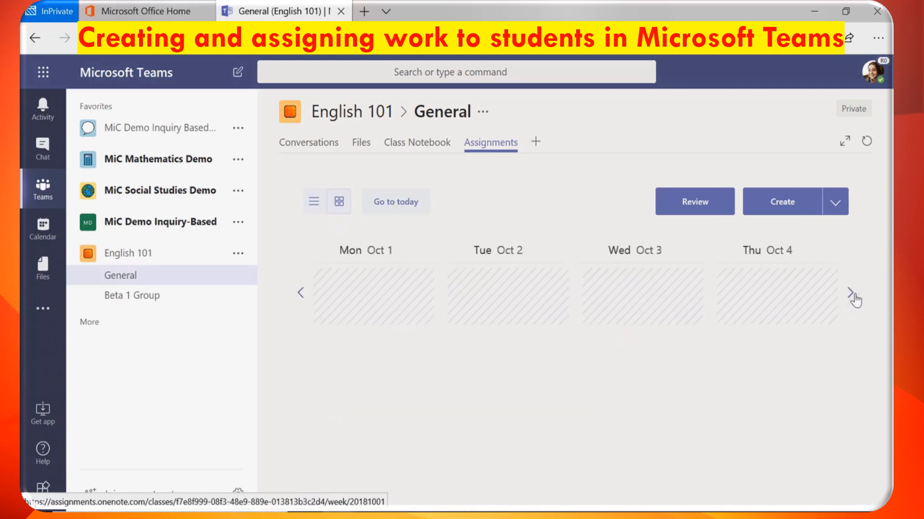
left_click(850, 292)
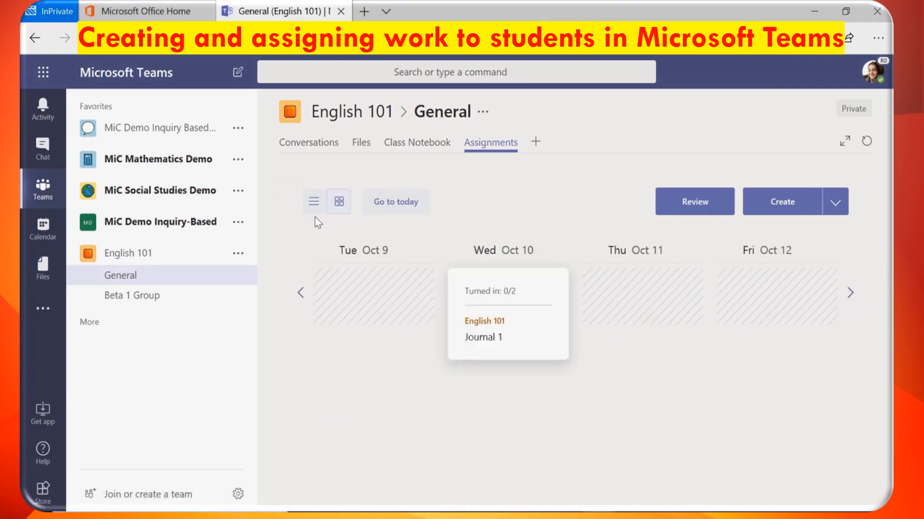
left_click(313, 211)
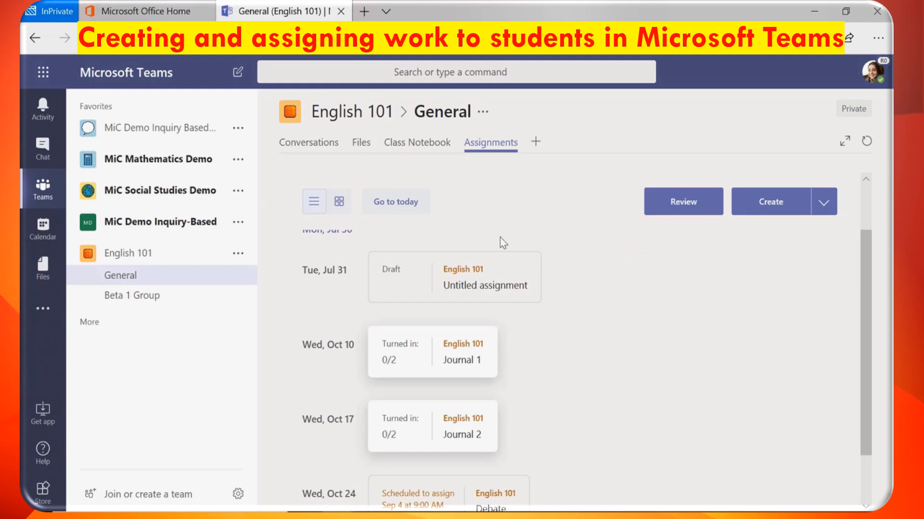
left_click(820, 214)
left_click(795, 235)
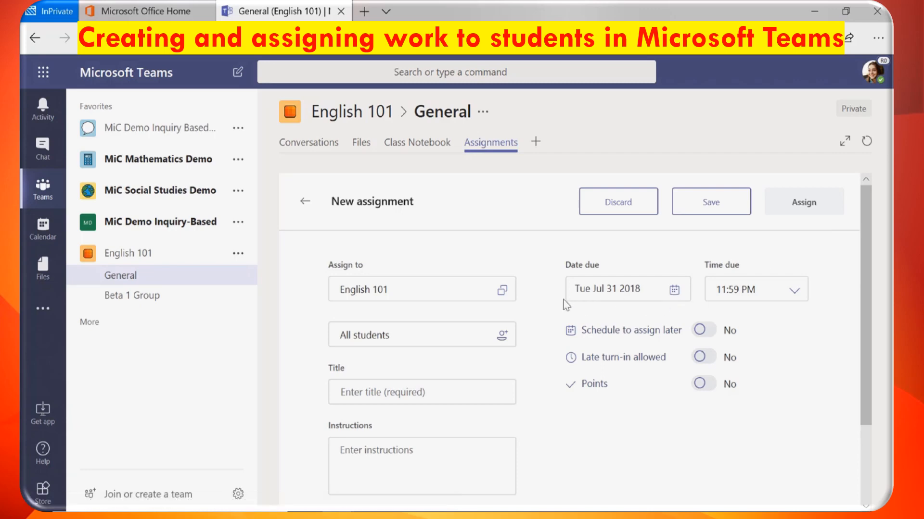
- Keep the assignment for the English 101 class and all students
left_click(502, 291)
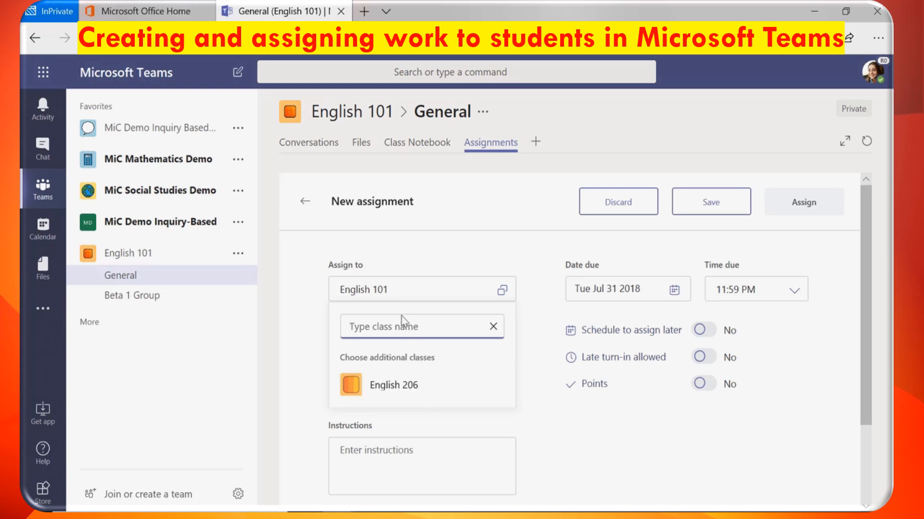
left_click(391, 296)
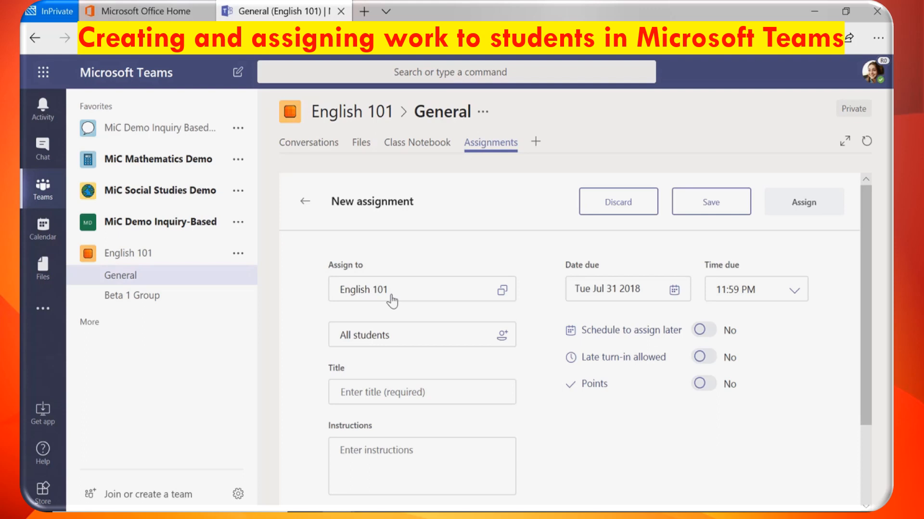
left_click(412, 336)
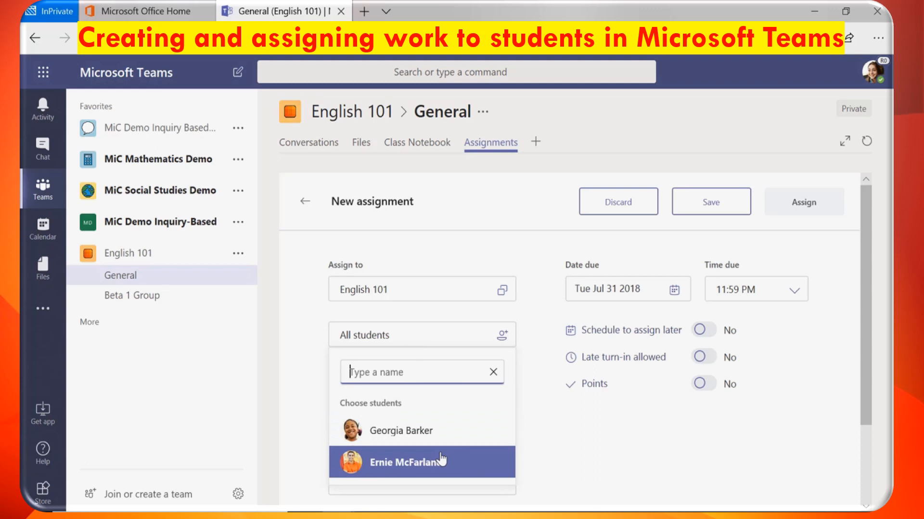
left_click(405, 341)
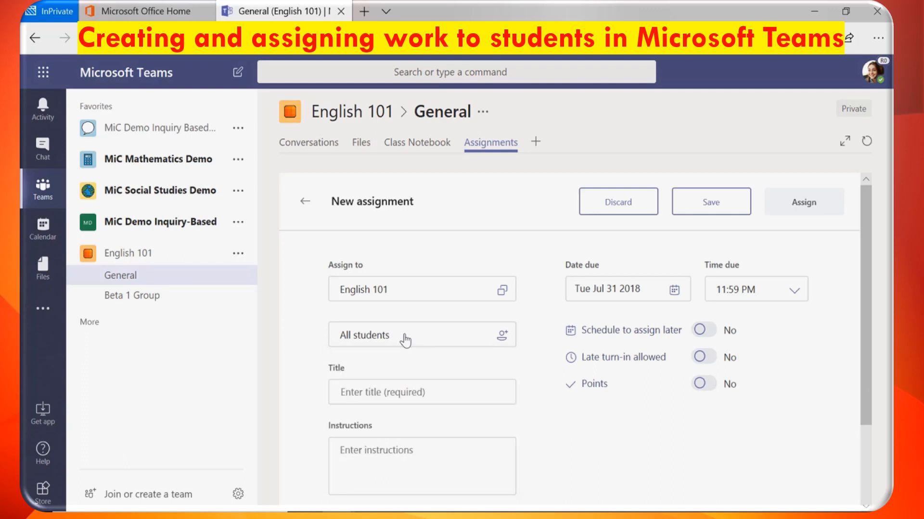
- Title it 'Debate' and enter instructions on partner research and formal debate segments
left_click(399, 393)
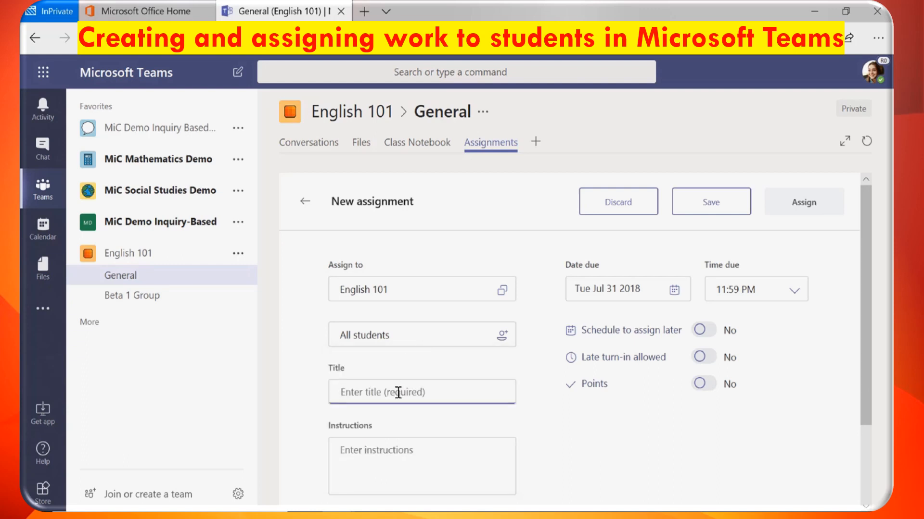
type("Debate")
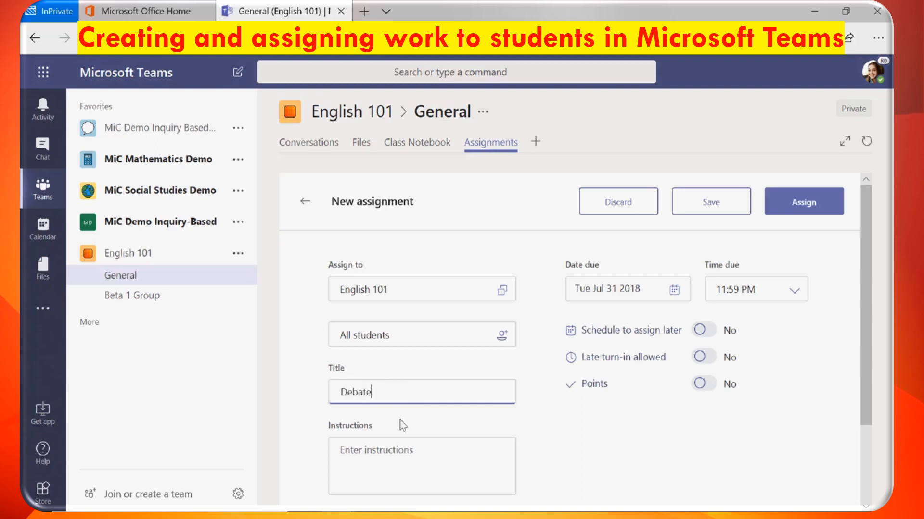
left_click(357, 450)
type("Work with ")
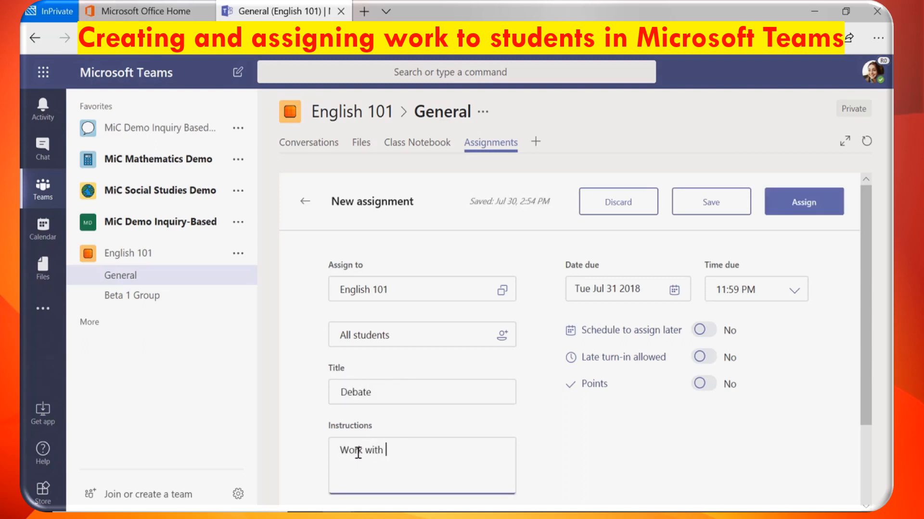
type("one partner to research your side. ")
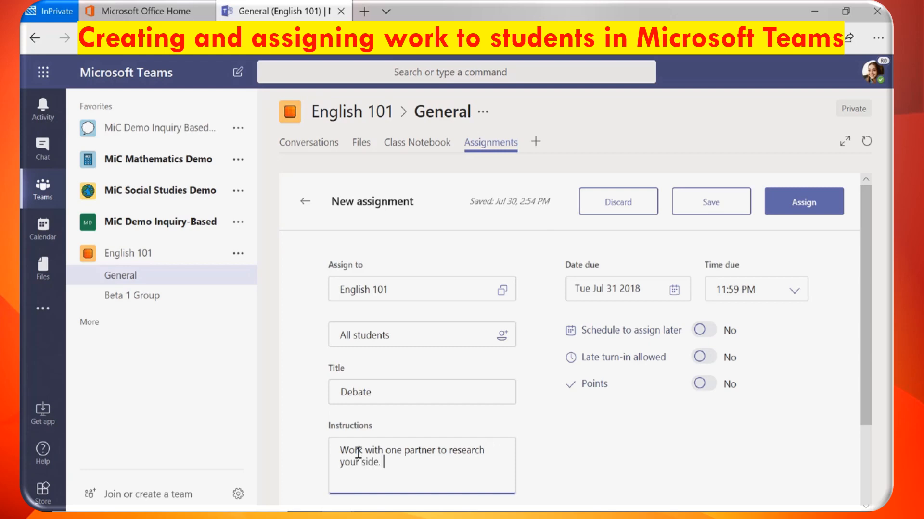
type("Remember to include all segment")
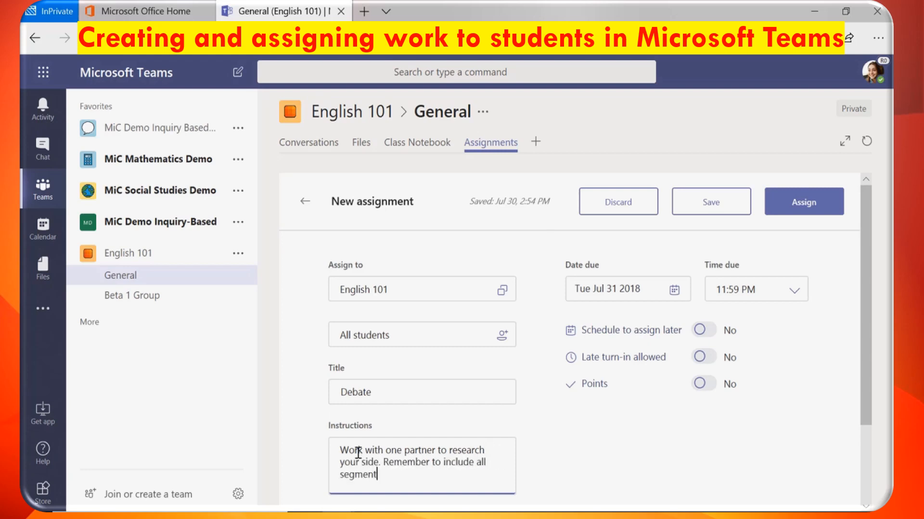
type("s of a formal debate. If you ne")
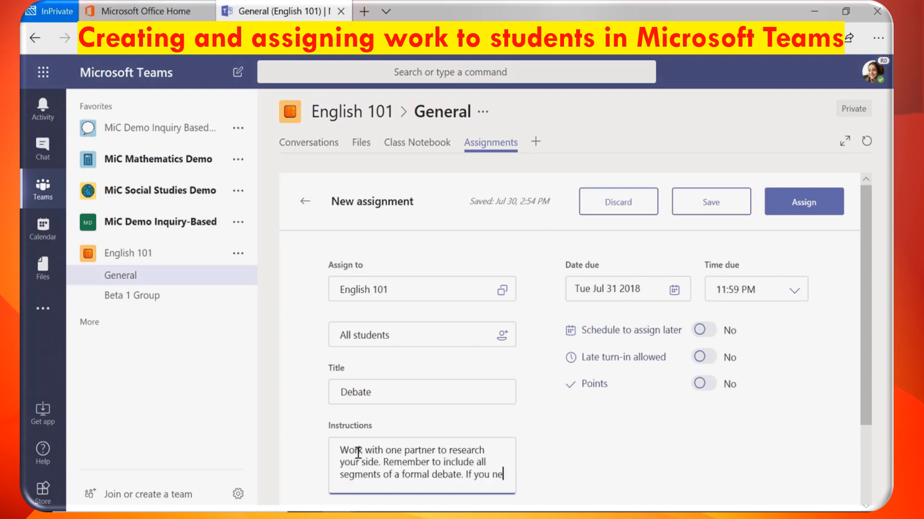
type("ed reminders - check the Class Notebook.")
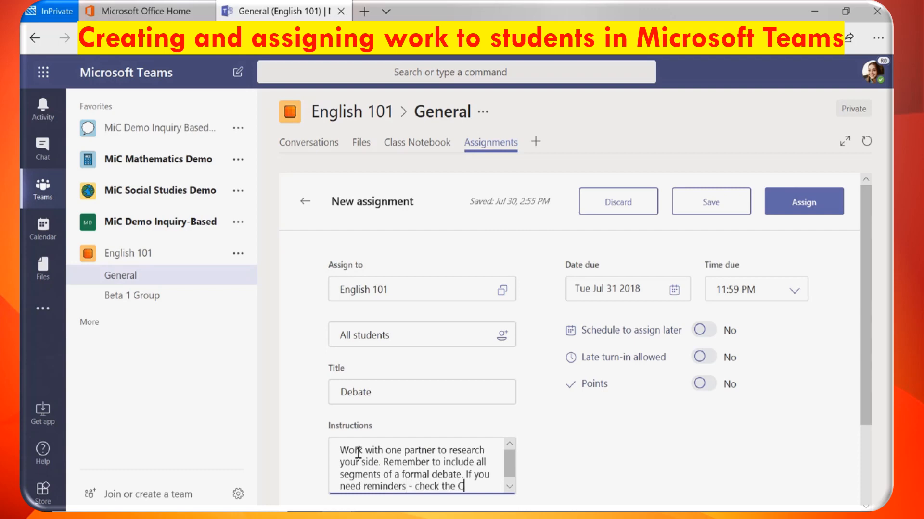
scroll(396, 379, "down", 2)
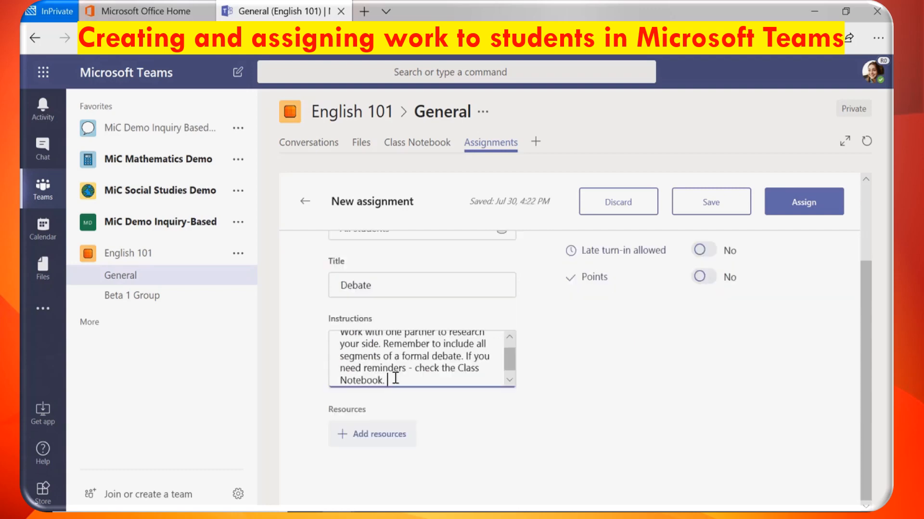
- Attach a new Word document named 'Debate Outline' as a resource
left_click(385, 440)
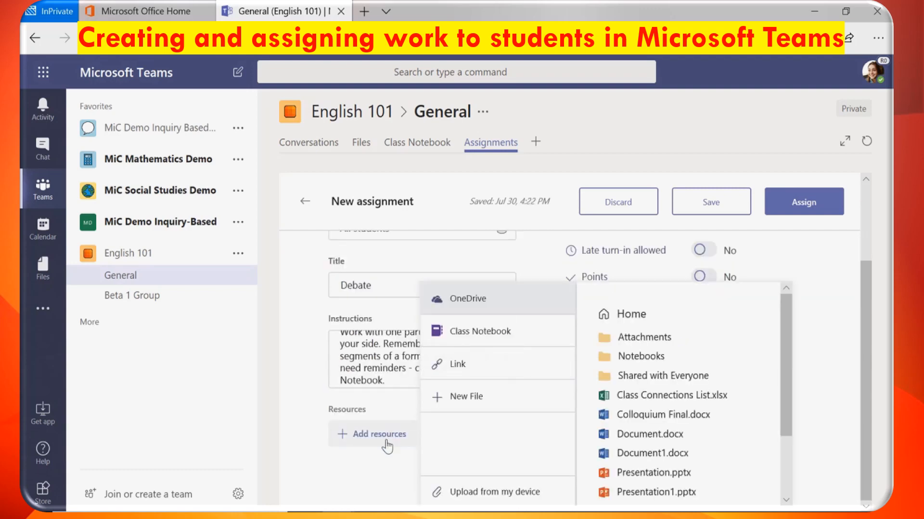
left_click(548, 341)
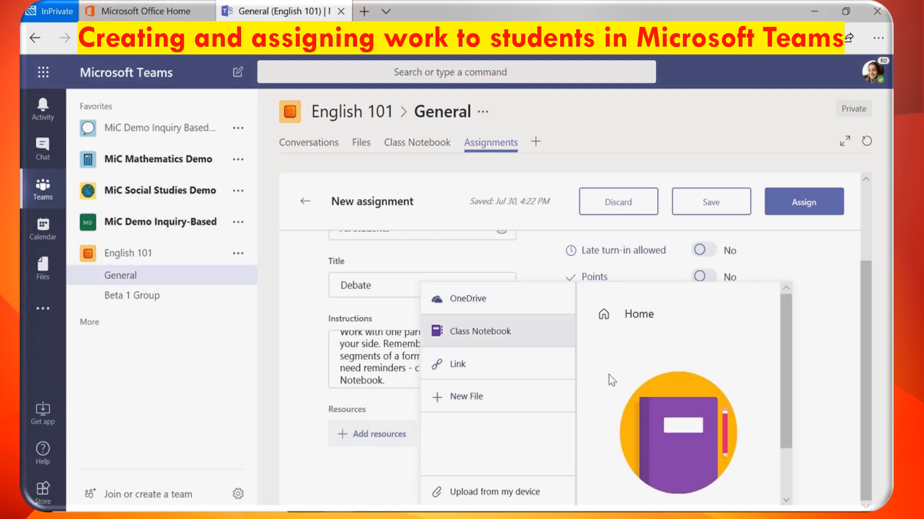
left_click(537, 371)
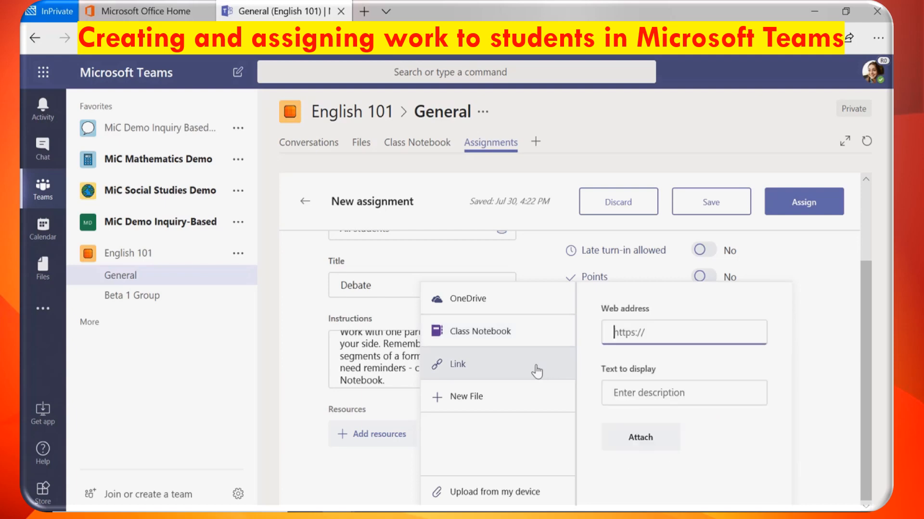
left_click(530, 410)
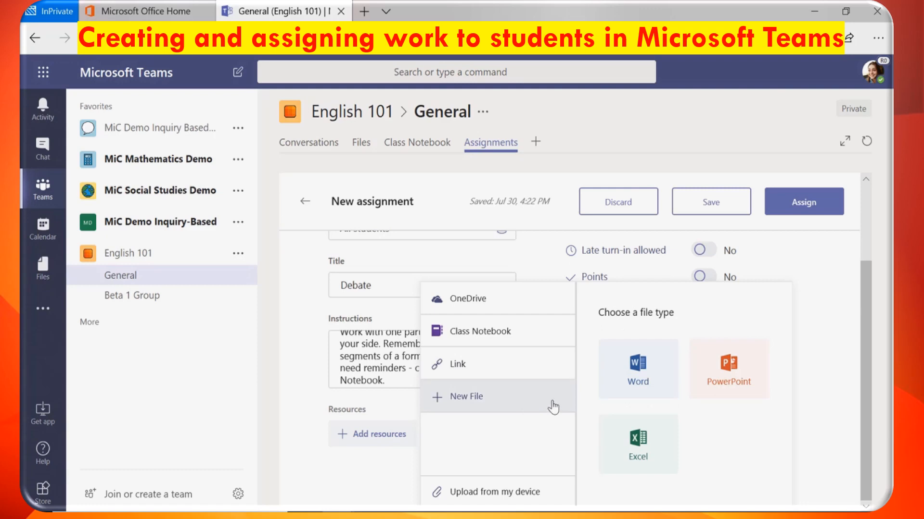
left_click(618, 397)
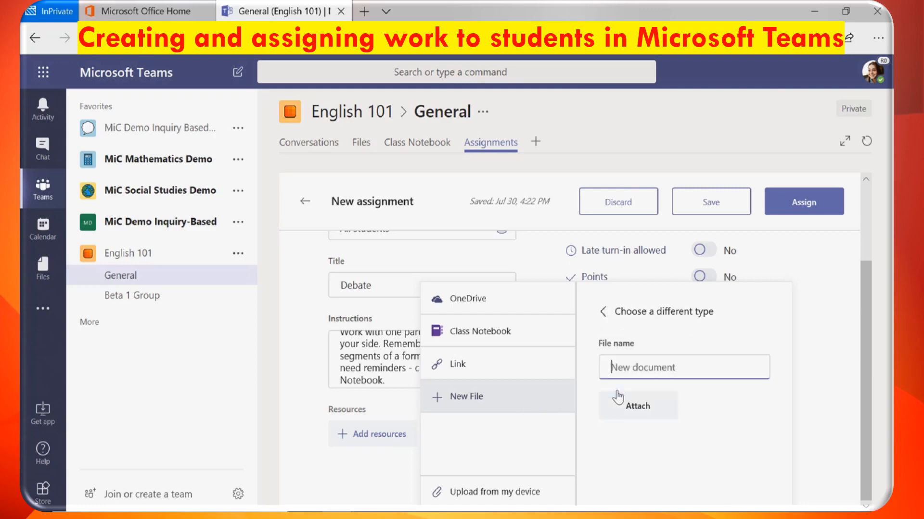
type("Debate")
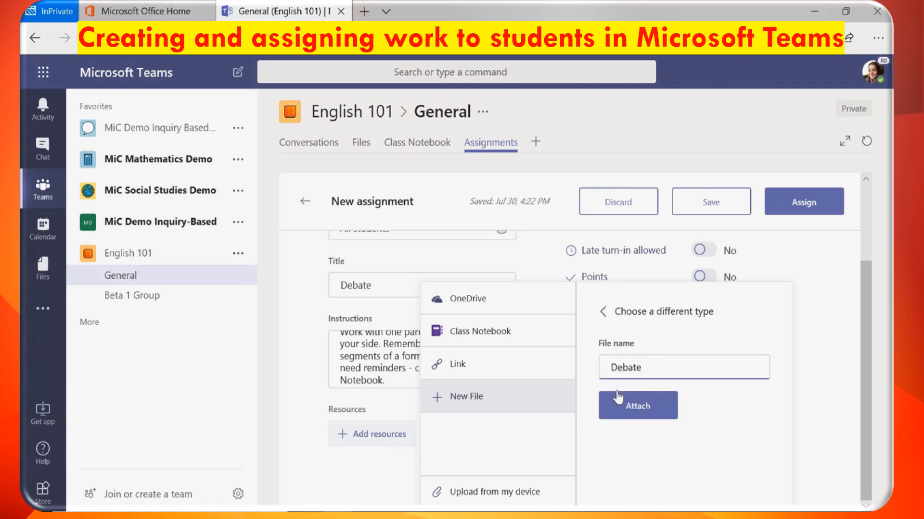
type(" Outline")
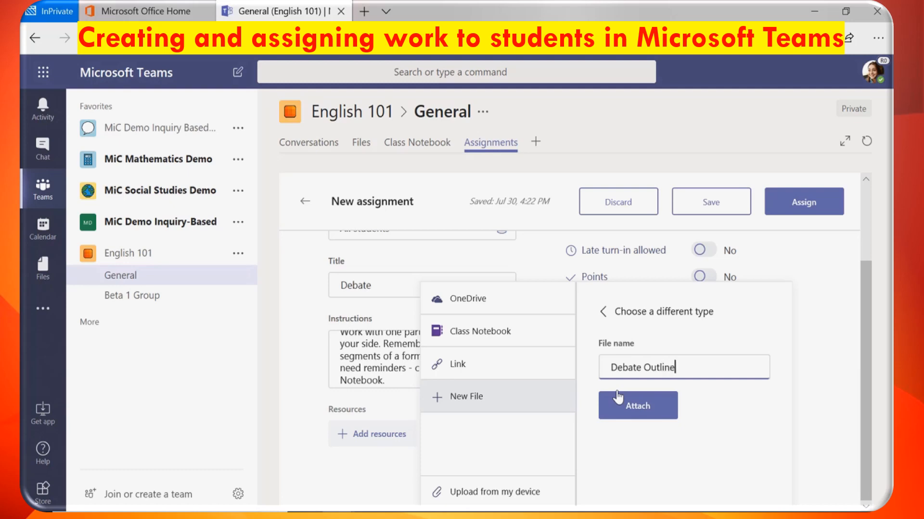
left_click(655, 417)
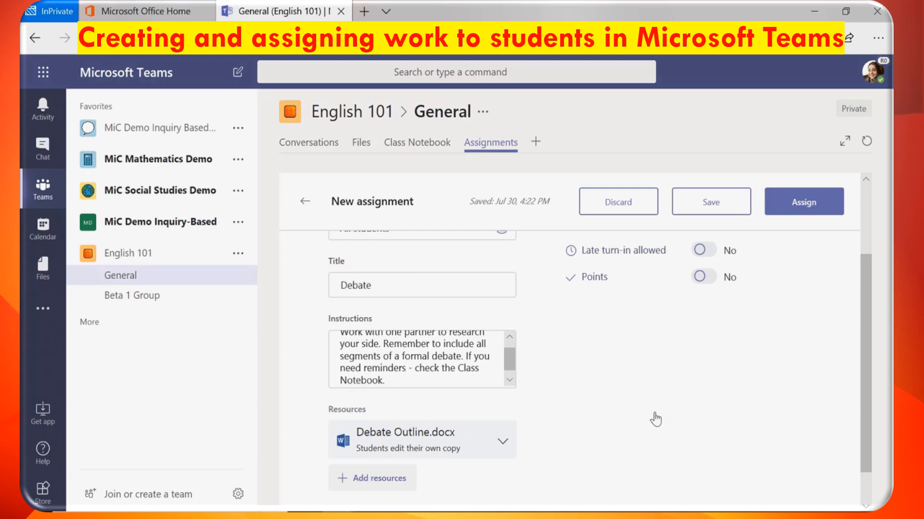
scroll(655, 419, "up", 3)
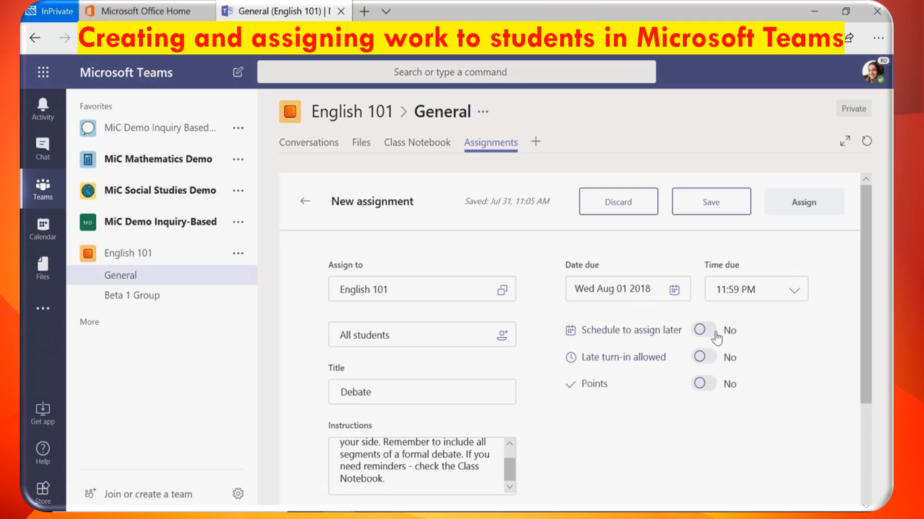
- Schedule the Debate to assign Sep 4, due Oct 17, with late turn-in allowed
left_click(713, 332)
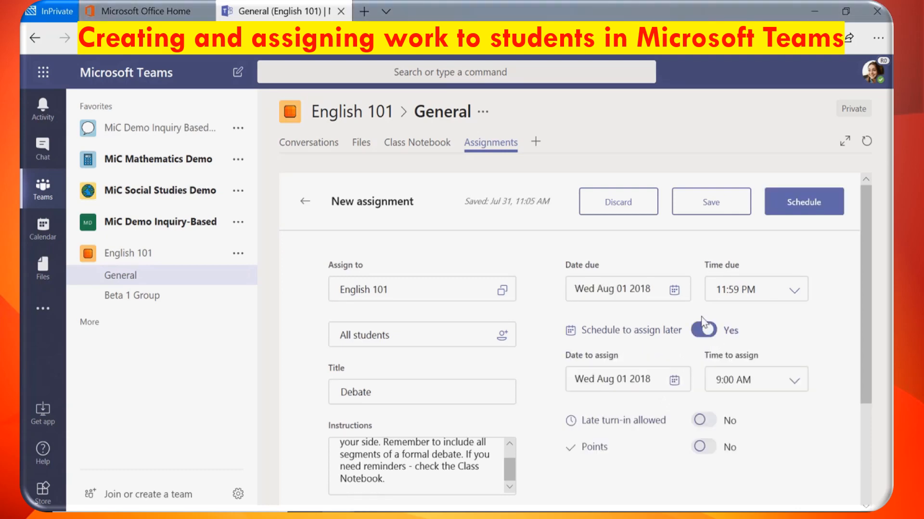
left_click(674, 290)
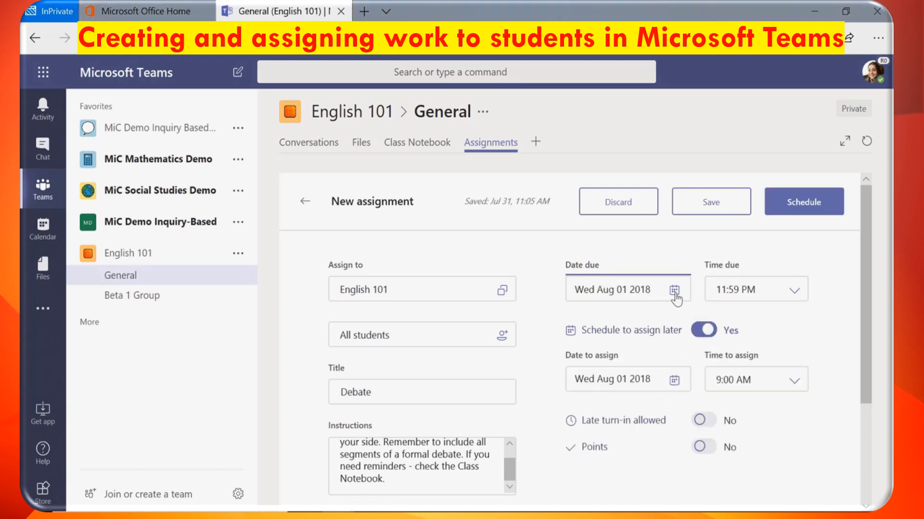
left_click(599, 321)
left_click(600, 320)
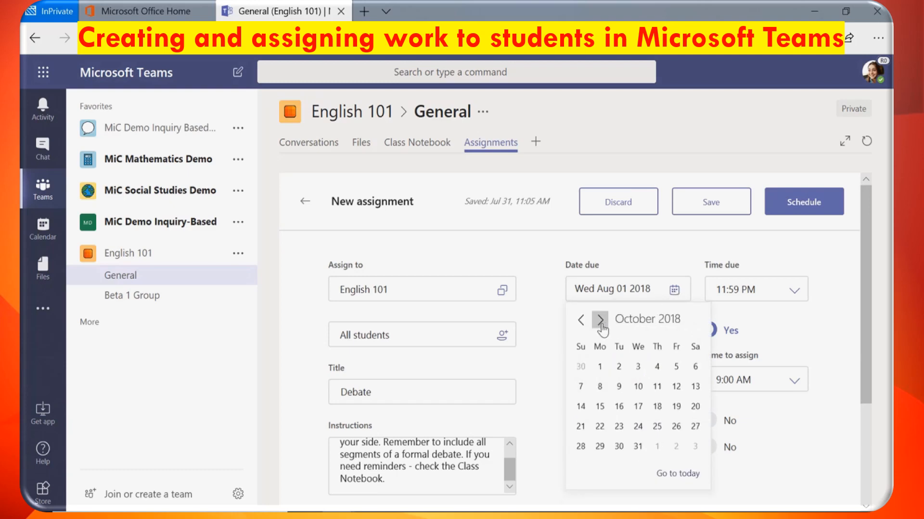
left_click(637, 406)
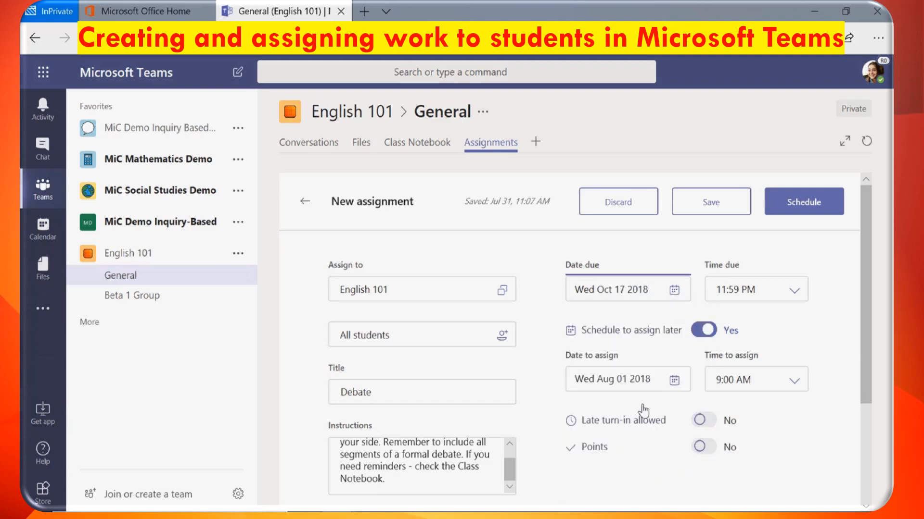
left_click(674, 382)
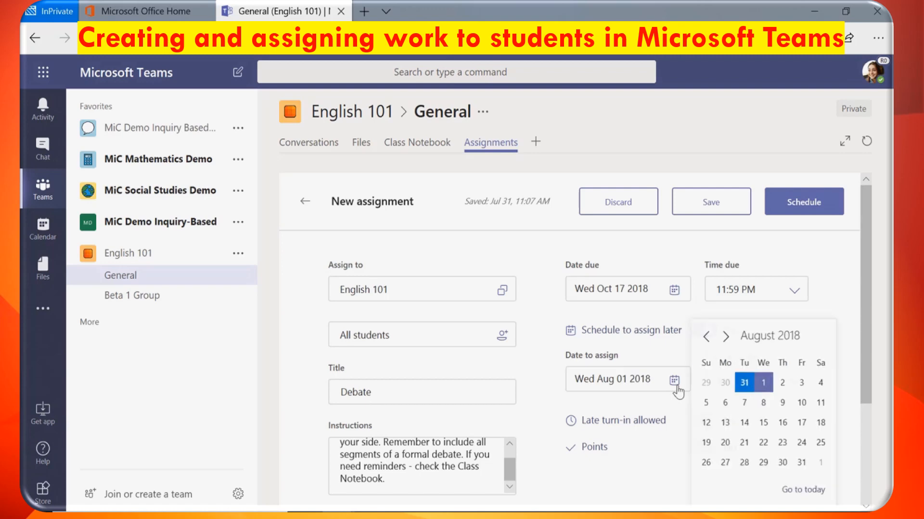
left_click(728, 337)
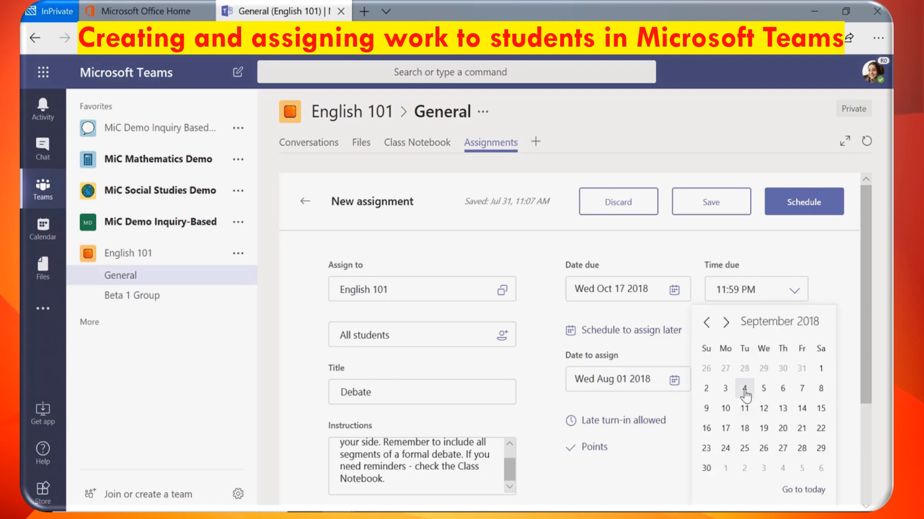
left_click(743, 385)
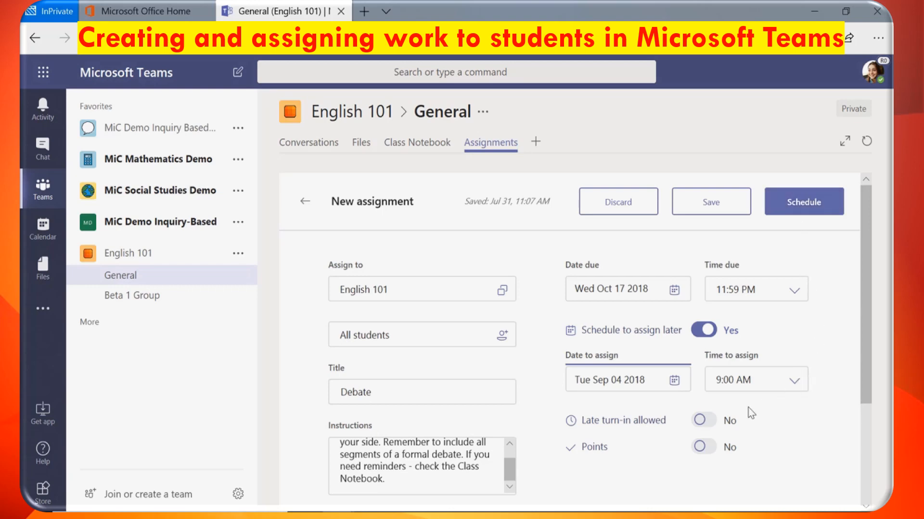
left_click(703, 421)
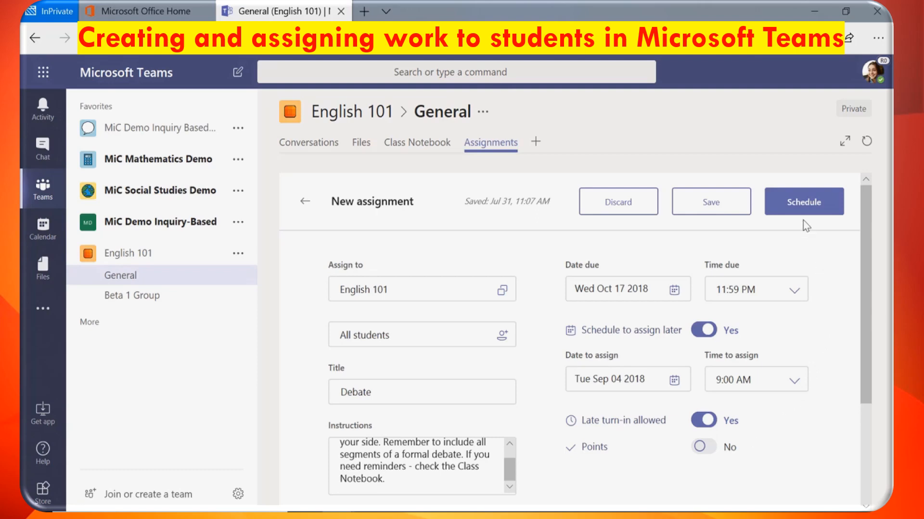
- Schedule the Debate assignment, then start a new assignment in the Writing class
left_click(777, 216)
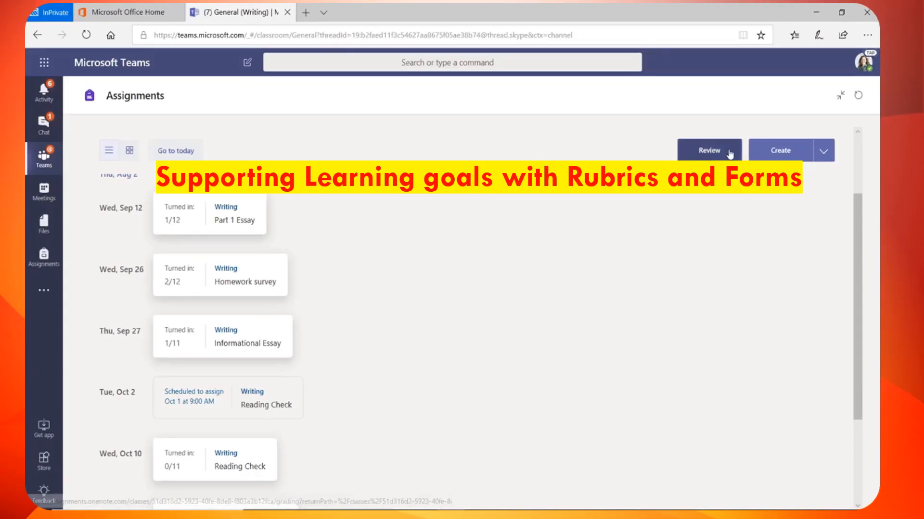
left_click(823, 154)
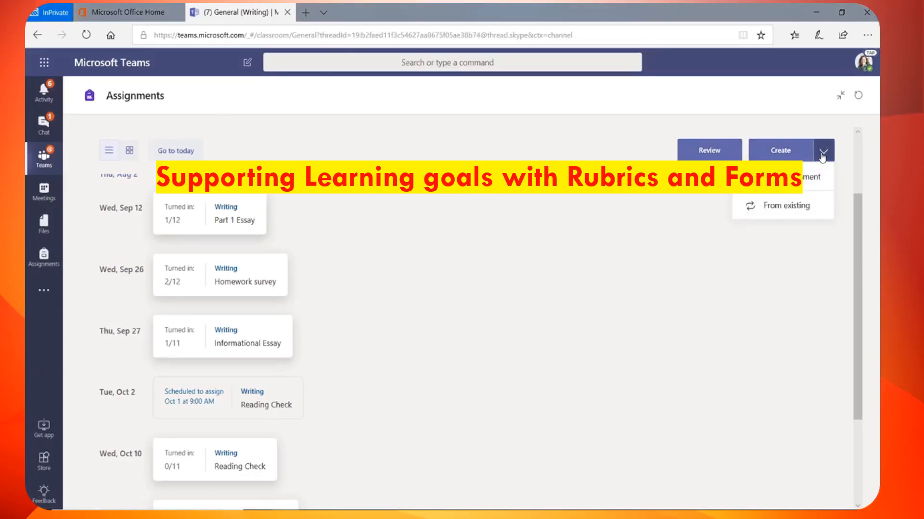
left_click(813, 178)
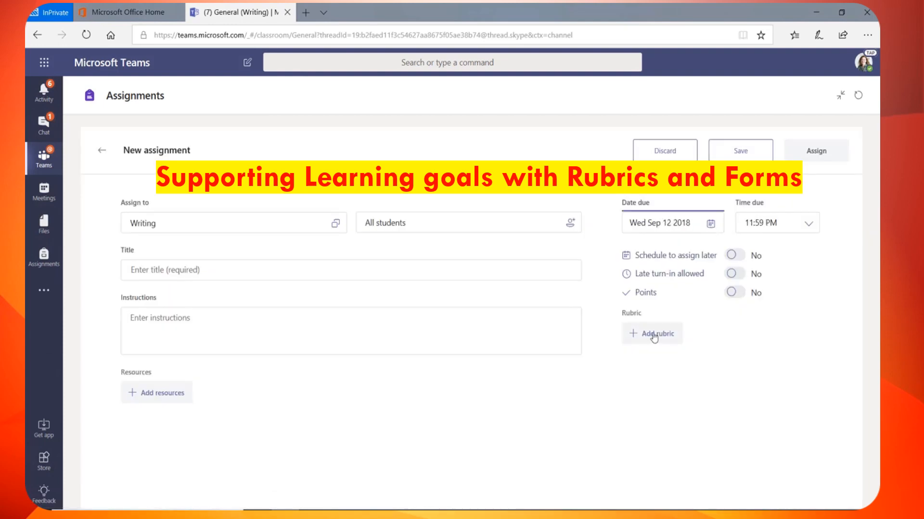
- Create a 'Journal Entry' rubric with Voice descriptions for Excellent, Good, Fair and Poor
left_click(656, 334)
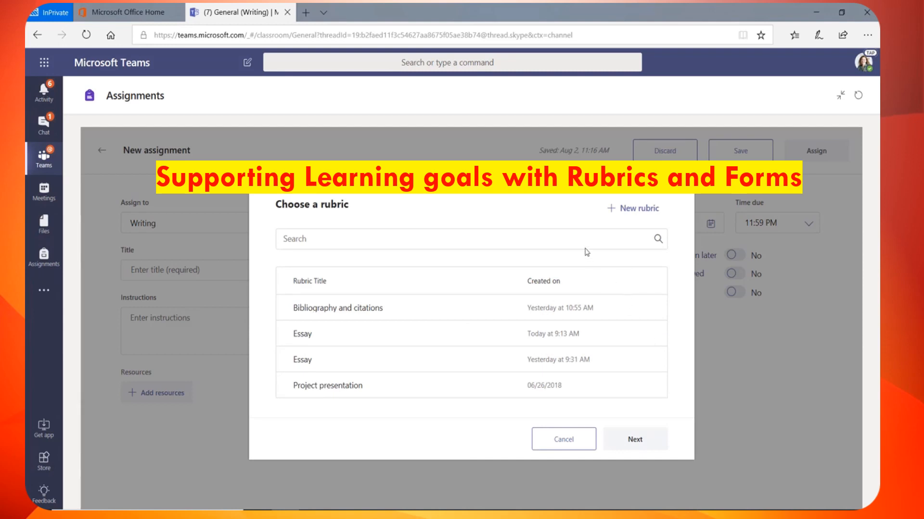
left_click(618, 214)
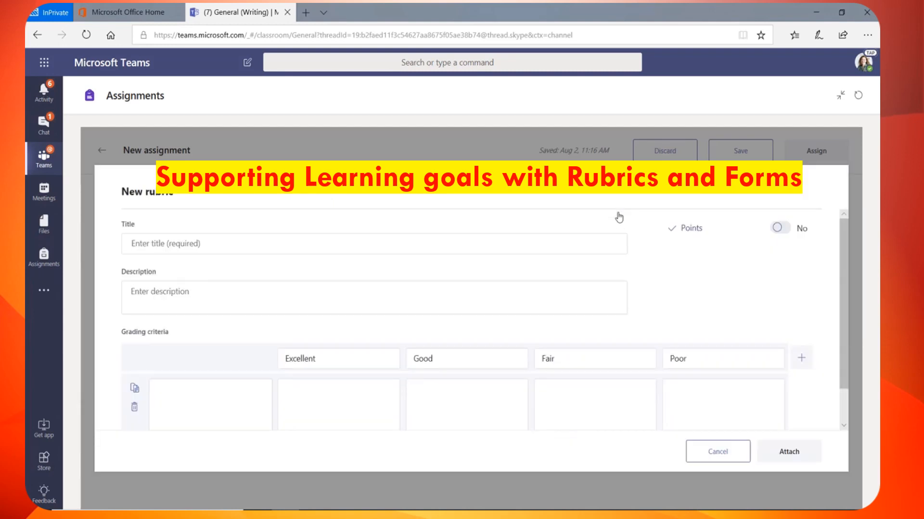
left_click(529, 245)
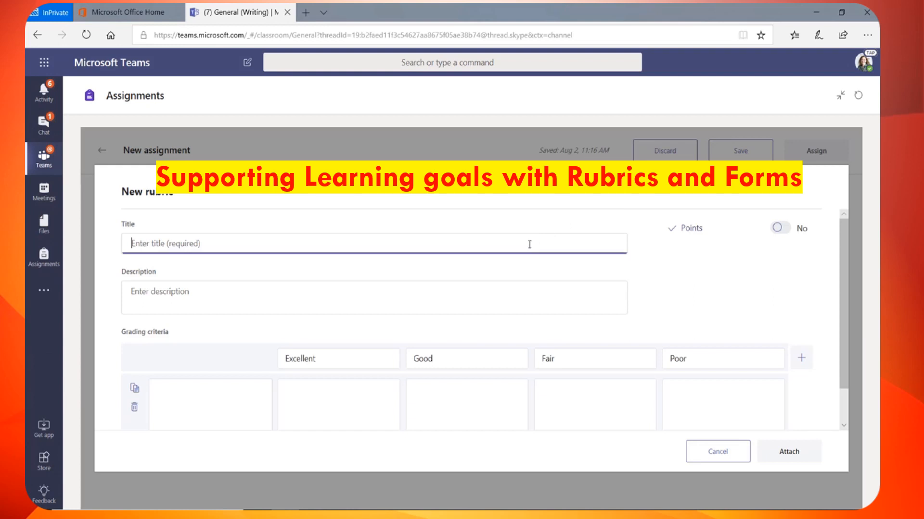
type("Journal Entry")
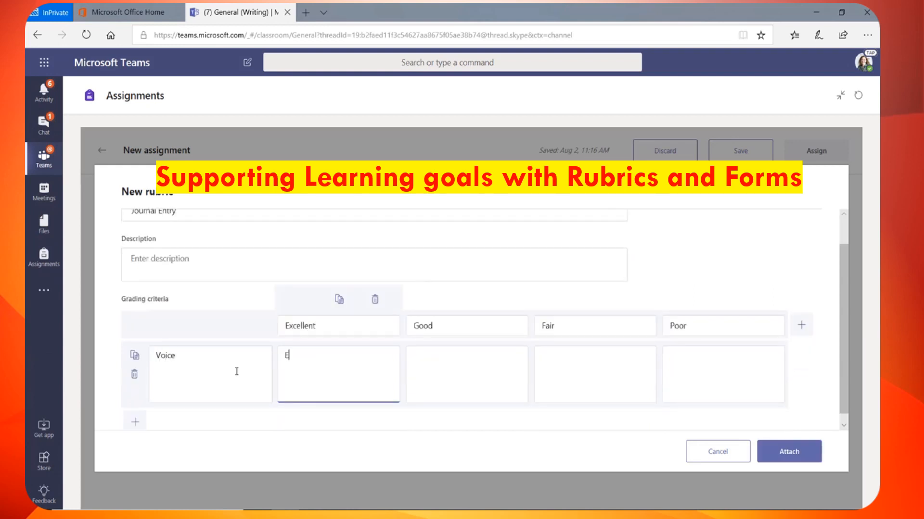
type("Strong evidence of individual voice. Appropriate tone for topic. Pathos, Ethos, well established.")
key("Tab")
type("Evidence of individual voice. Tone changes. Pathos or Ethos are established, but not both.")
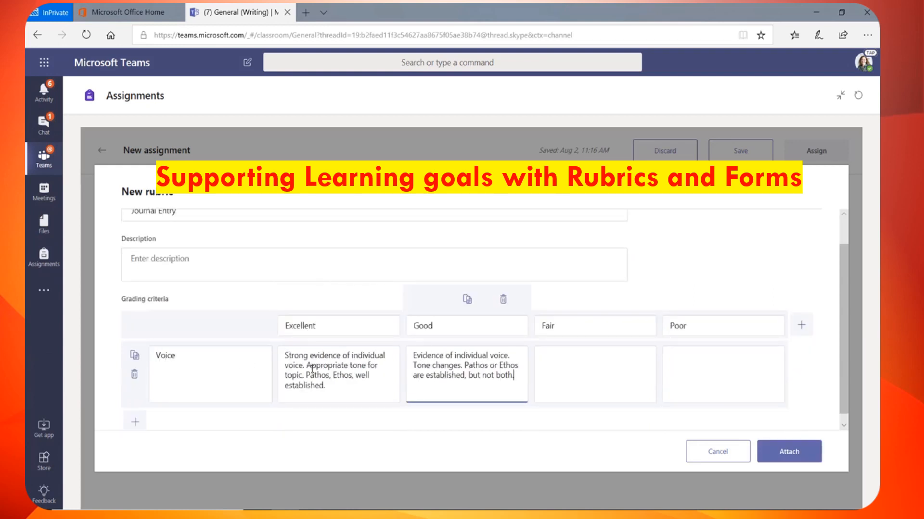
key("Tab")
type("Individual voice is only found in one or two parts of the essay. Tone is inconsistent. Neither Pathos nor Ethos is clear.")
key("Tab")
type("No individual voice is apparent. Tone is inappropriate and Pathos and Ethos are not evident.")
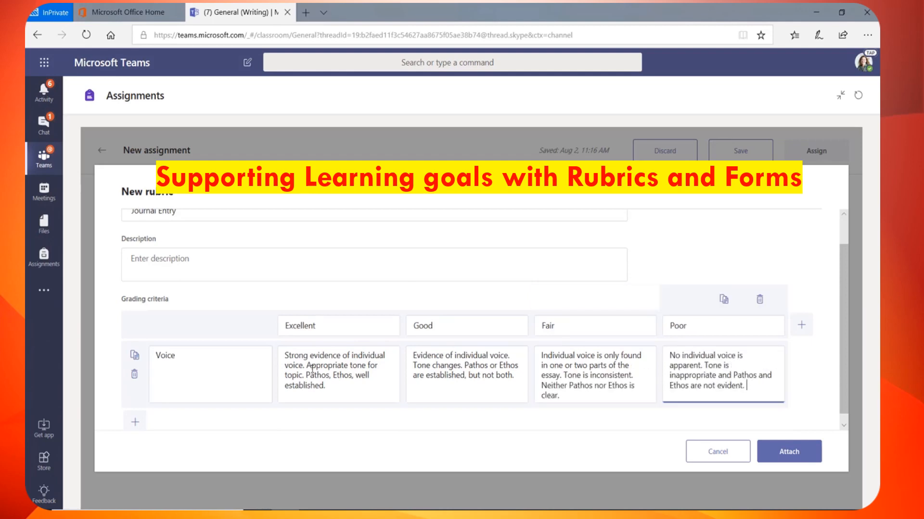
left_click(336, 324)
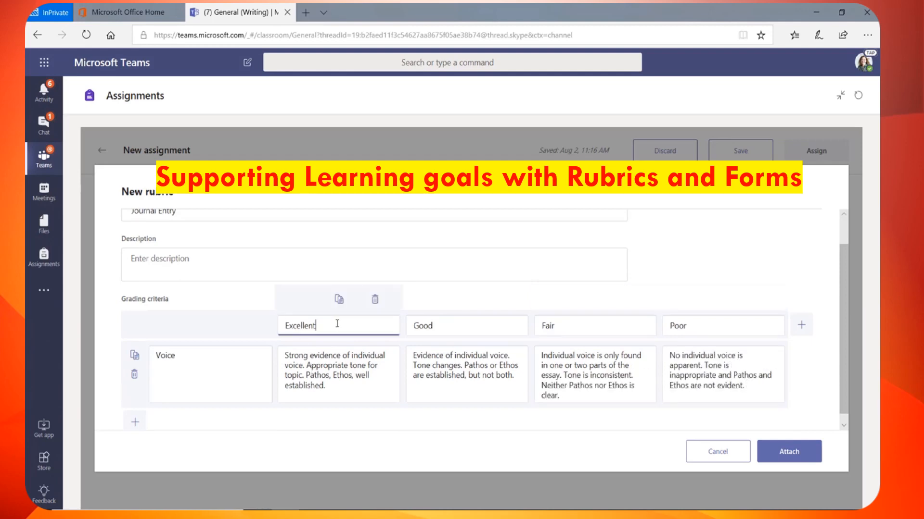
scroll(356, 320, "up", 2)
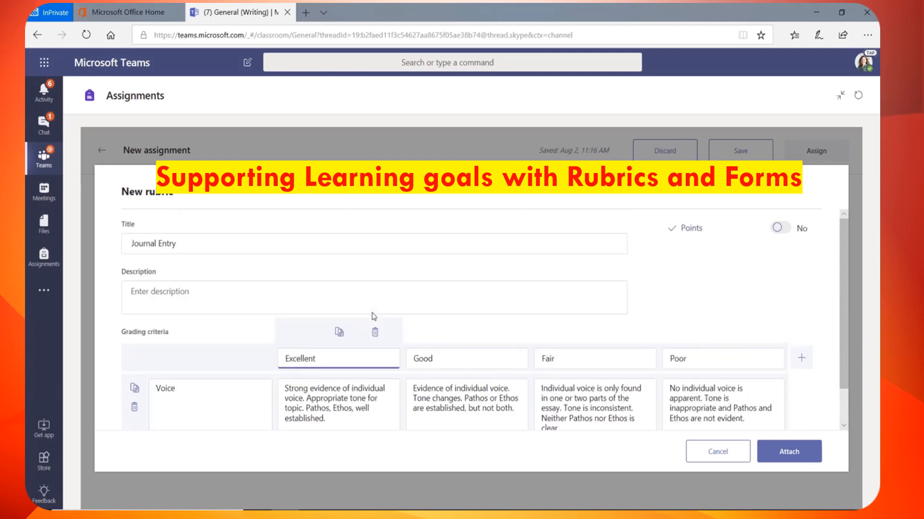
- Turn on rubric points, set Excellent to 6 and Good to 4, and attach it
left_click(783, 235)
double_click(388, 359)
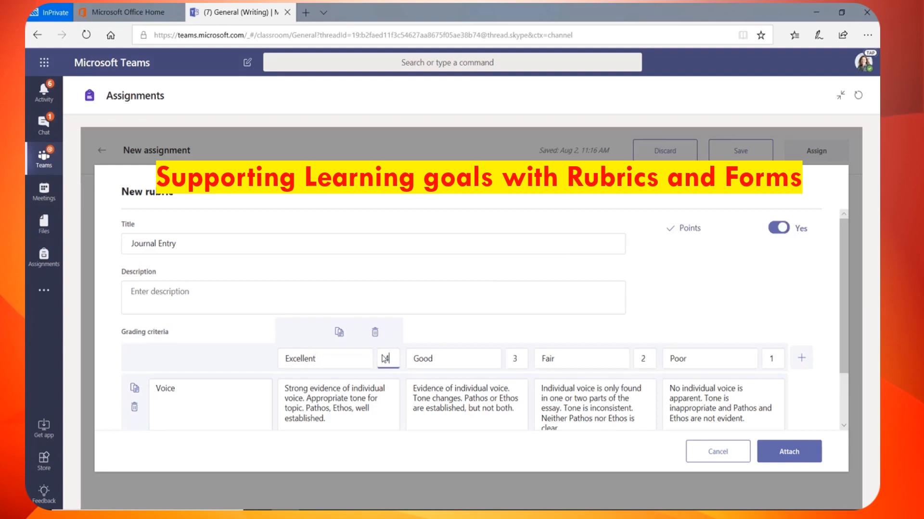
type("6")
left_click(514, 358)
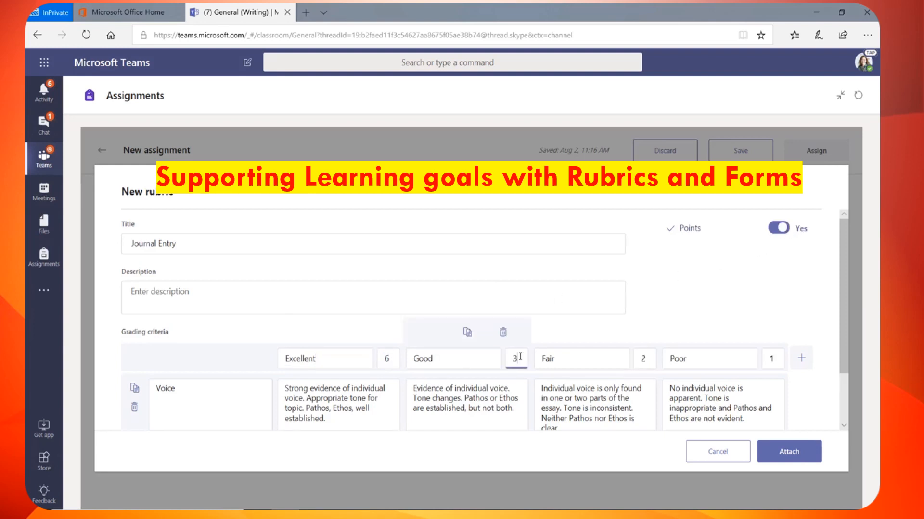
type("4")
scroll(515, 359, "down", 2)
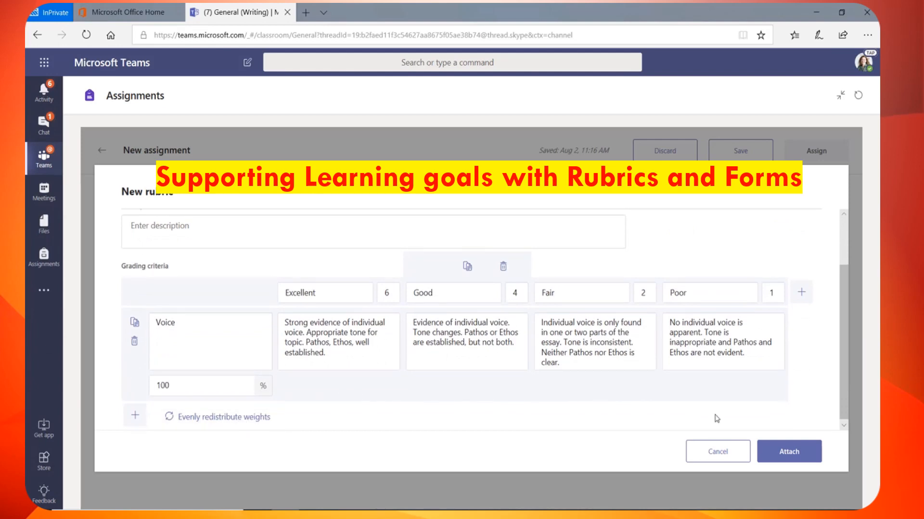
left_click(779, 453)
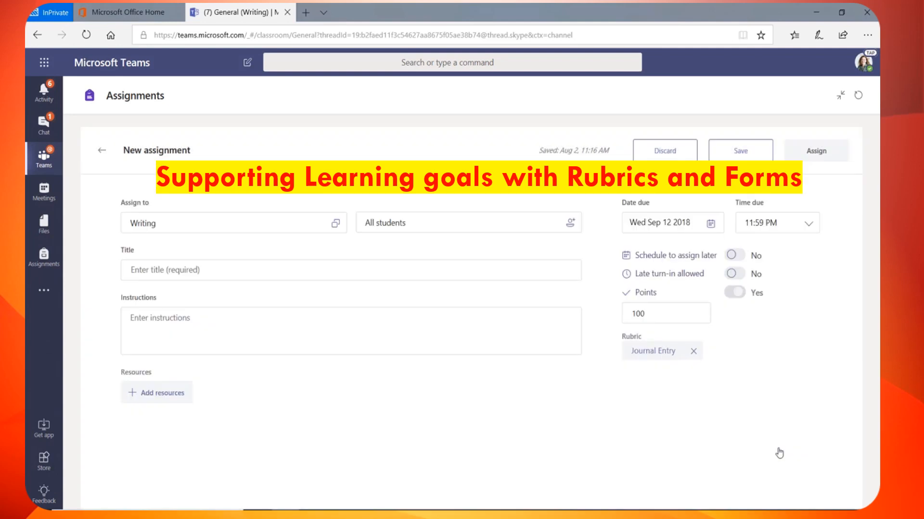
- Title the assignment 'Journal Entry' and assign it to the Writing class
left_click(506, 268)
type("Journal Entry")
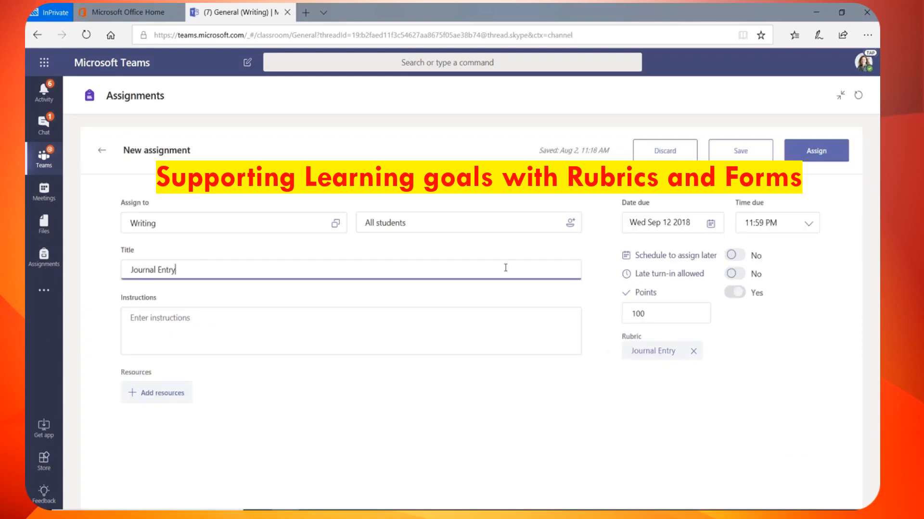
left_click(816, 152)
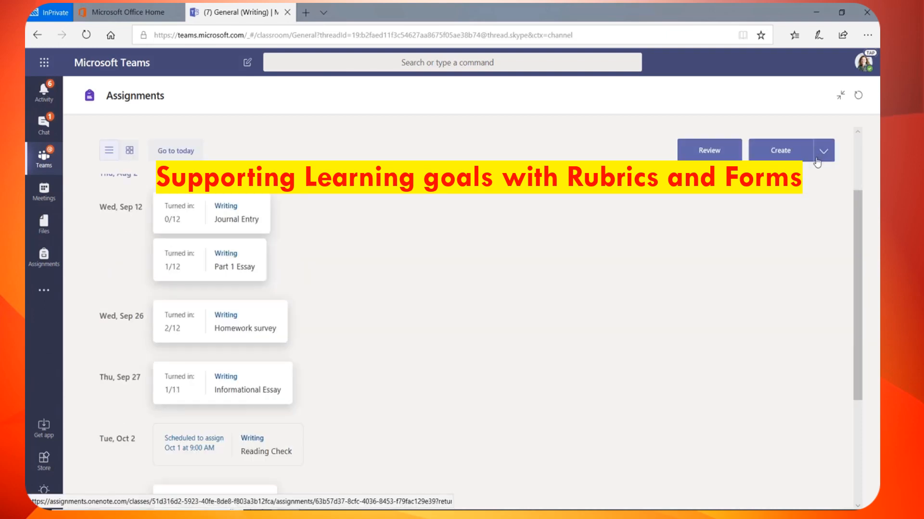
- Review the student's Essay part 1.docx for Part 1 Essay and grade it with the Essay rubric
left_click(239, 264)
left_click(801, 156)
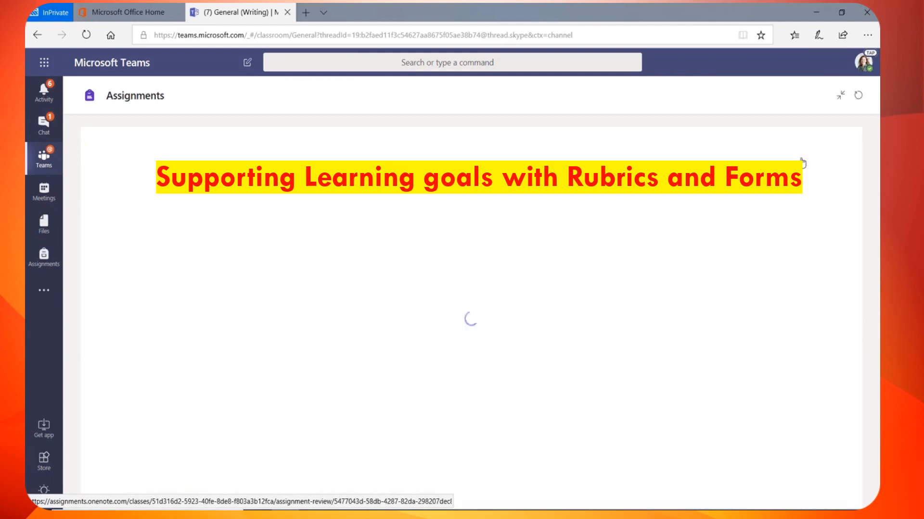
left_click(364, 380)
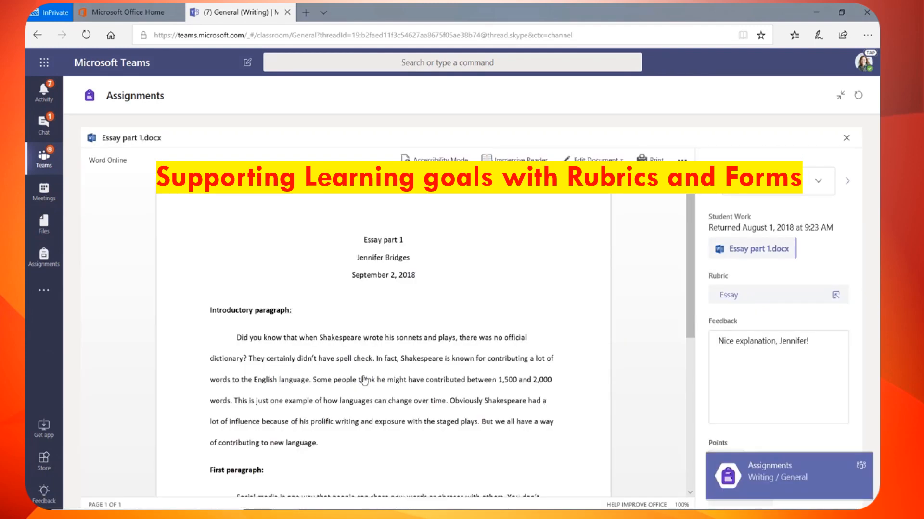
left_click(764, 299)
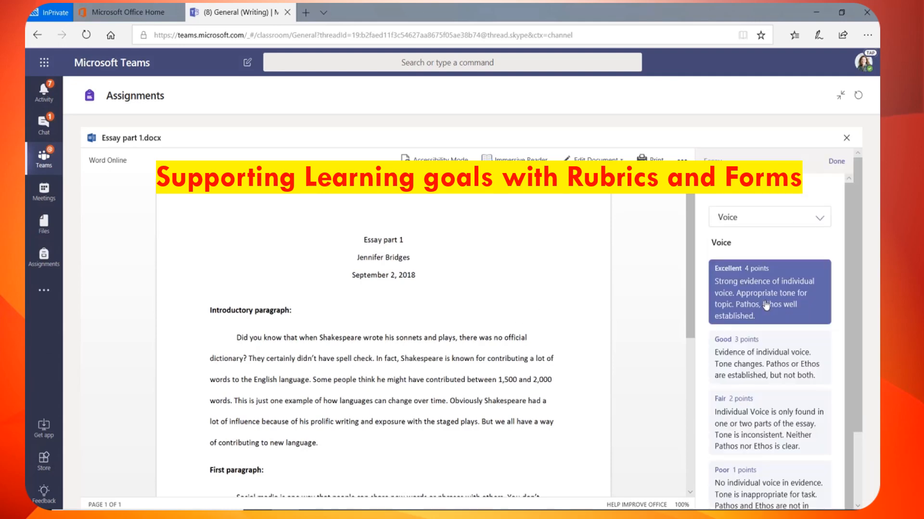
scroll(765, 306, "down", 2)
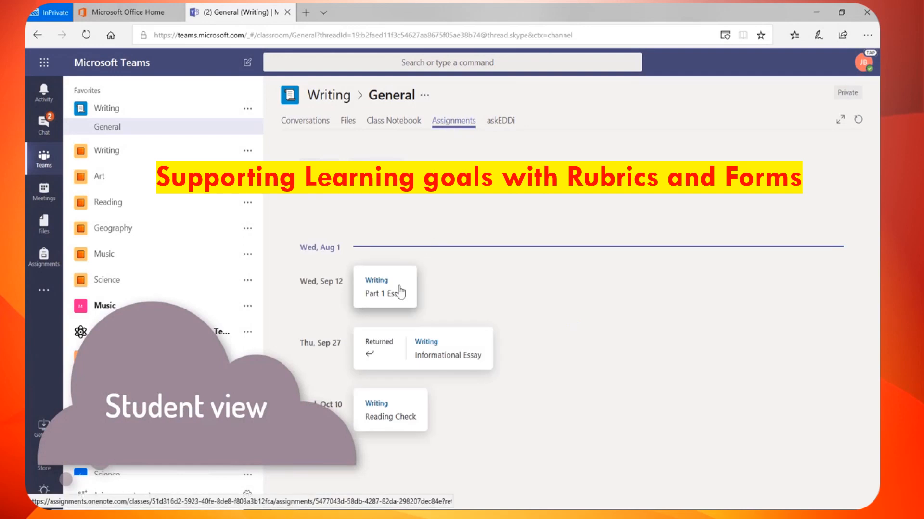
- View Part 1 Essay's Essay rubric from the student view, then start adding a rubric
left_click(399, 292)
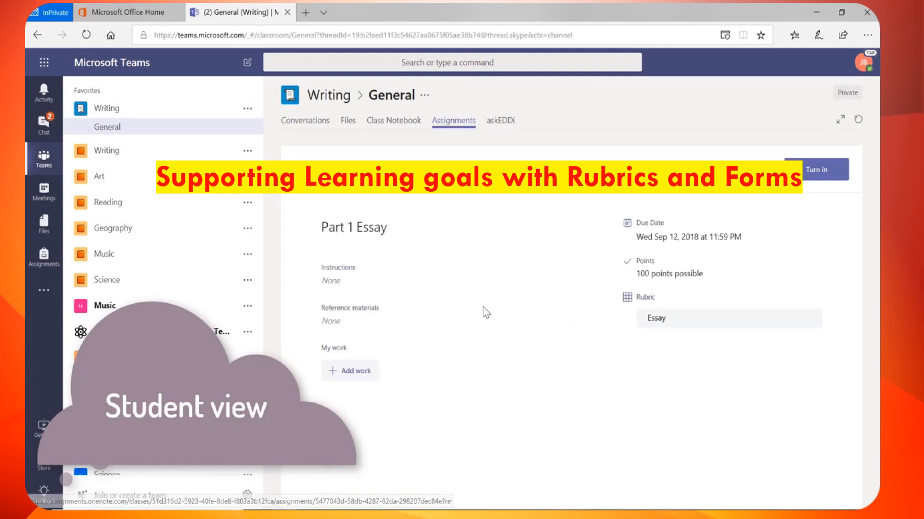
left_click(679, 329)
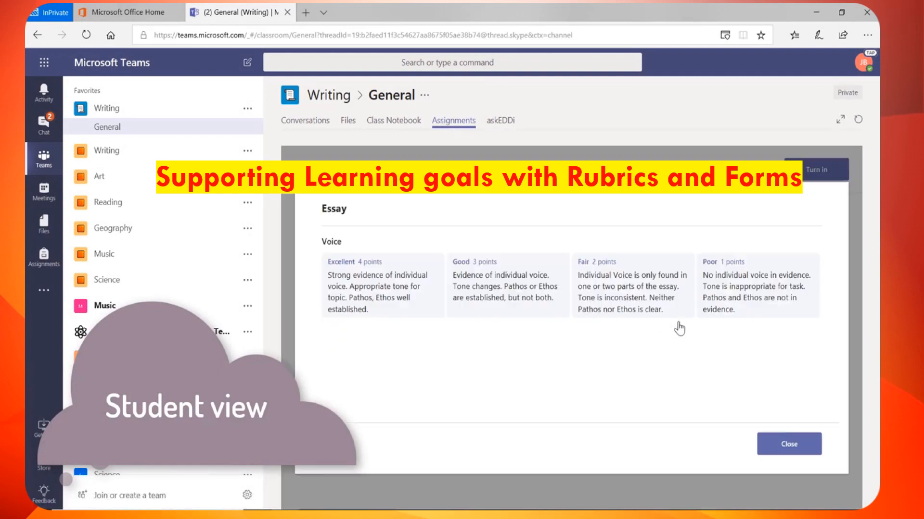
left_click(787, 448)
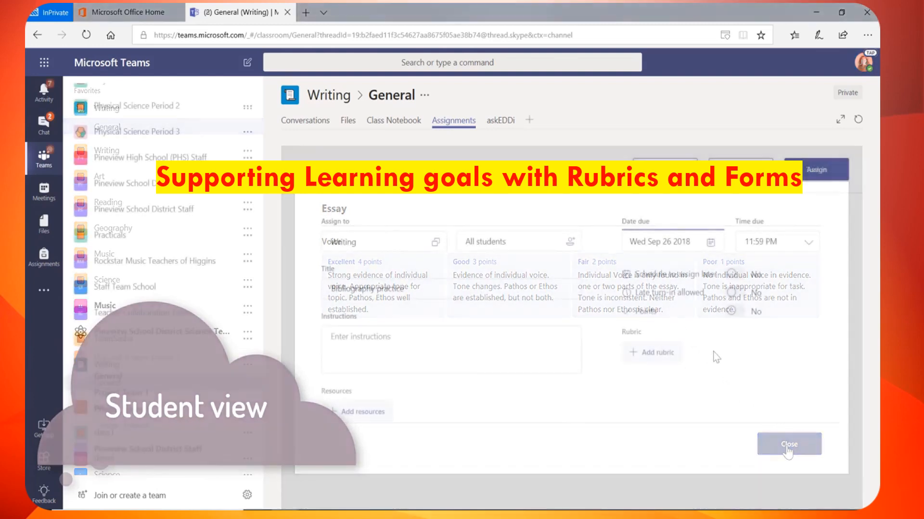
left_click(660, 353)
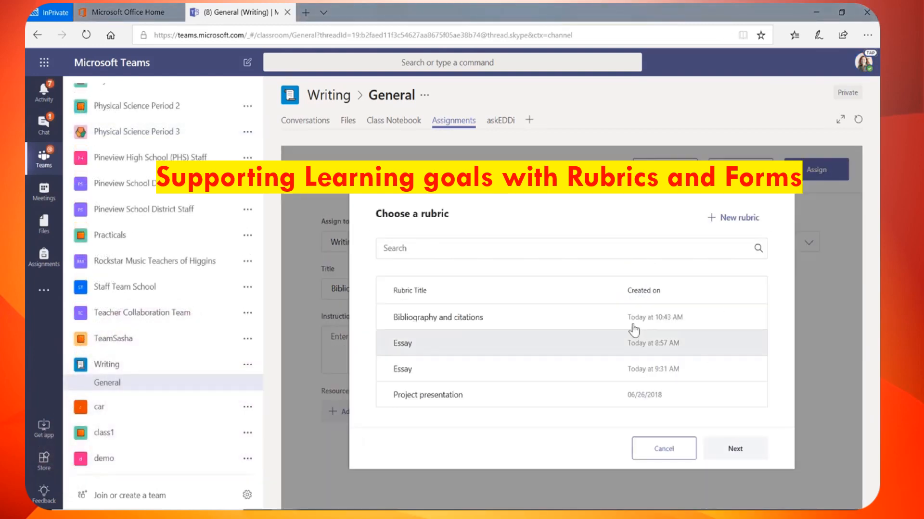
- Attach the Bibliography and citations rubric, editing its Formatting Good description first
left_click(589, 318)
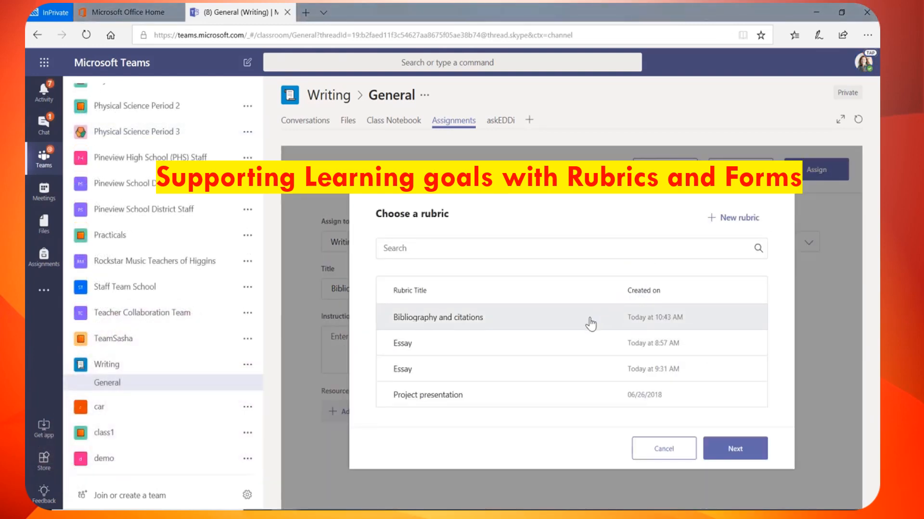
left_click(734, 451)
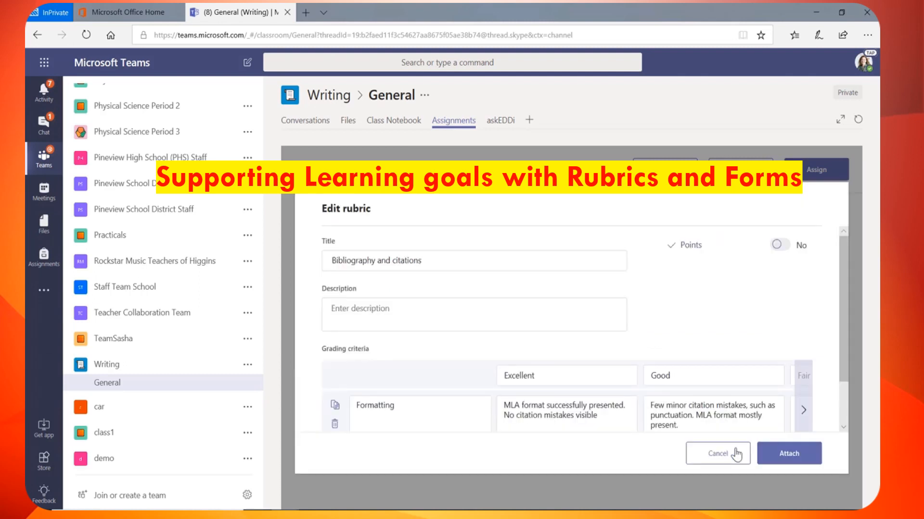
scroll(688, 362, "down", 2)
left_click(712, 376)
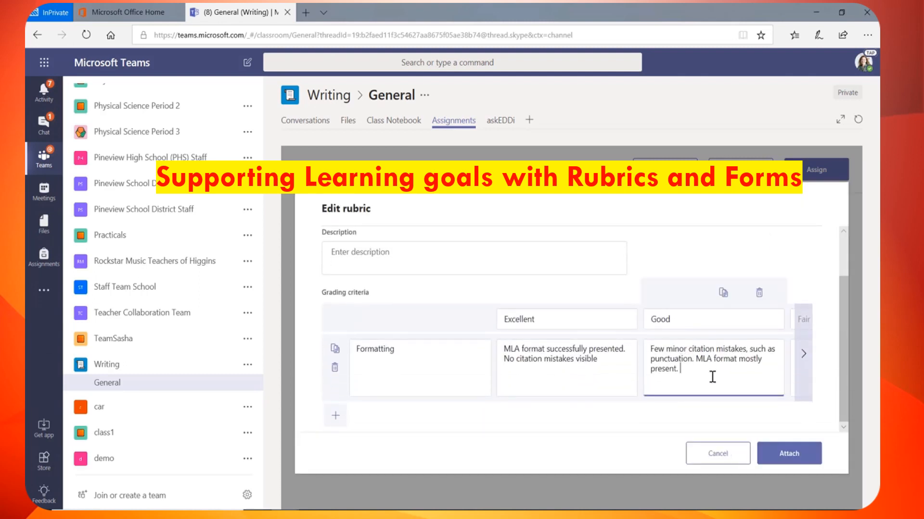
left_click(794, 456)
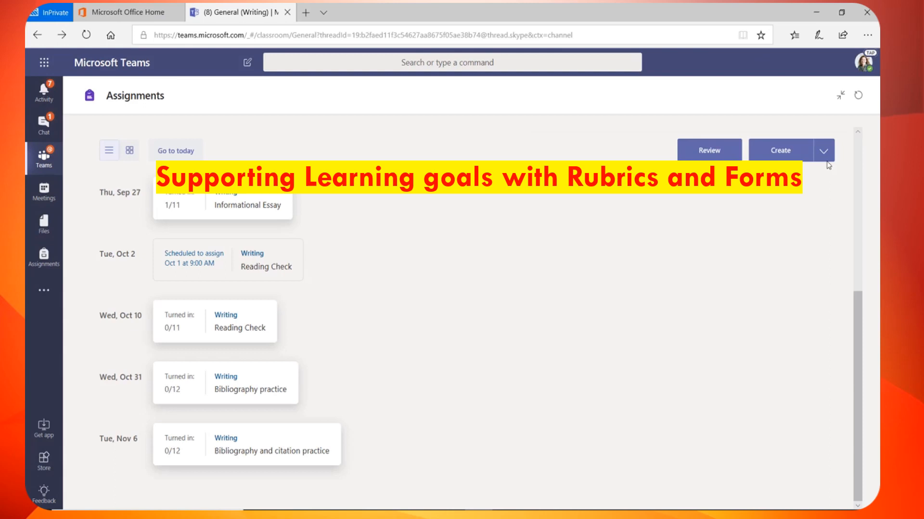
- Create a new assignment titled 'Homework Check'
left_click(824, 154)
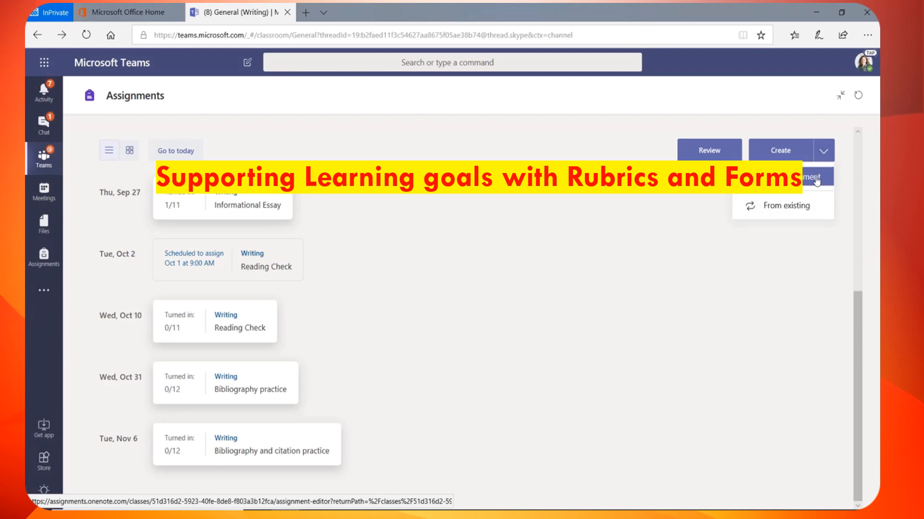
left_click(816, 179)
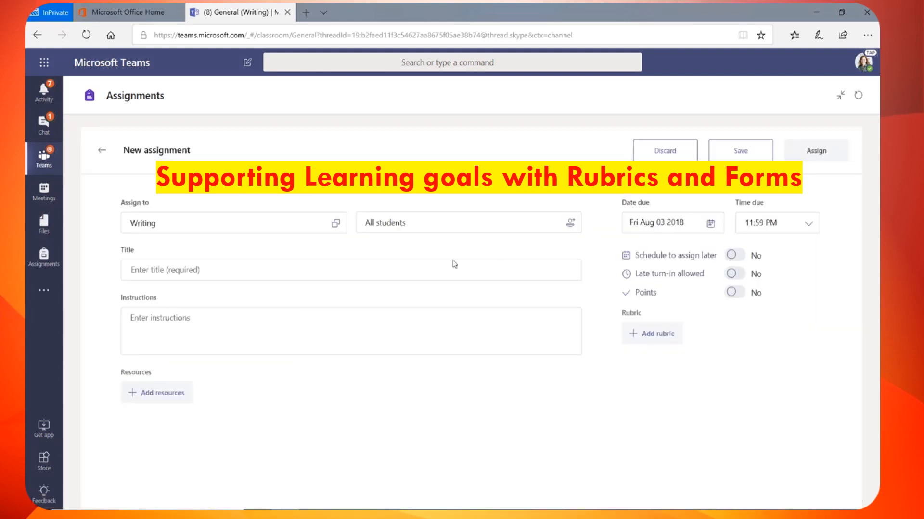
left_click(389, 268)
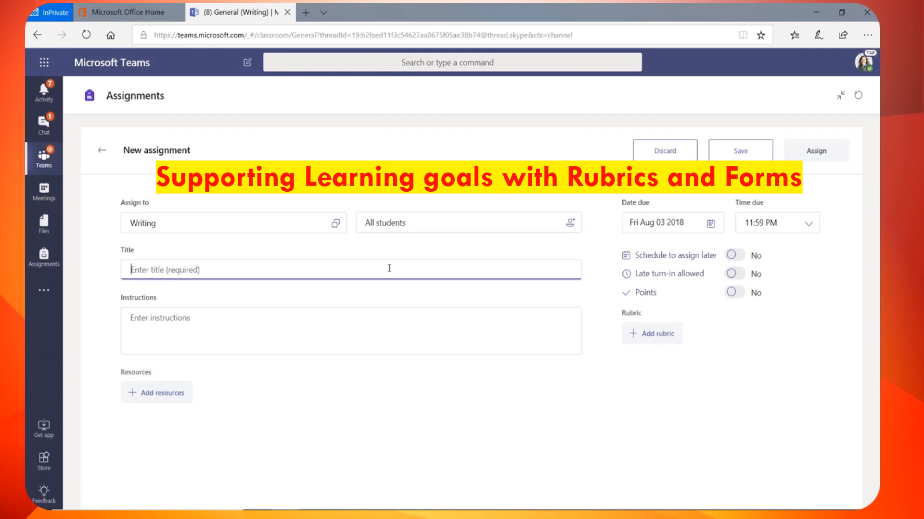
type("Homework ")
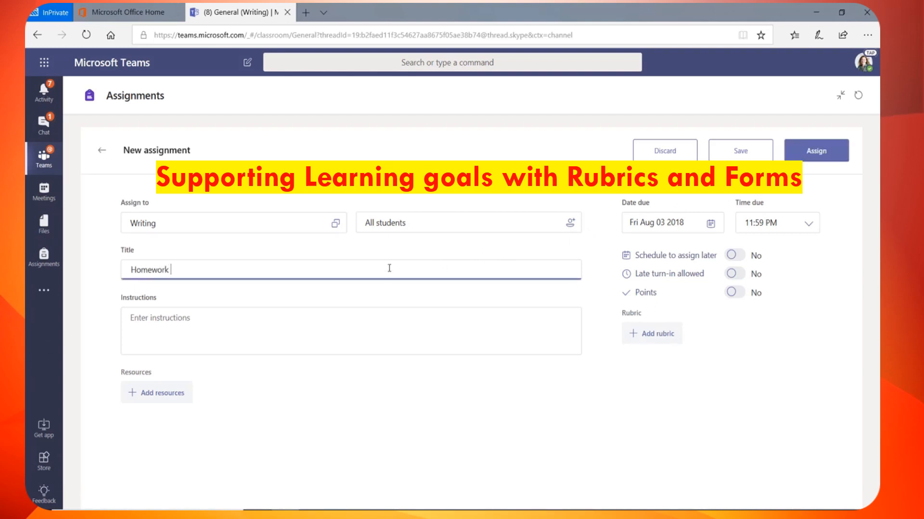
type("Check")
- Attach the Homework Workload form from Forms and open the assignment in student view
left_click(179, 394)
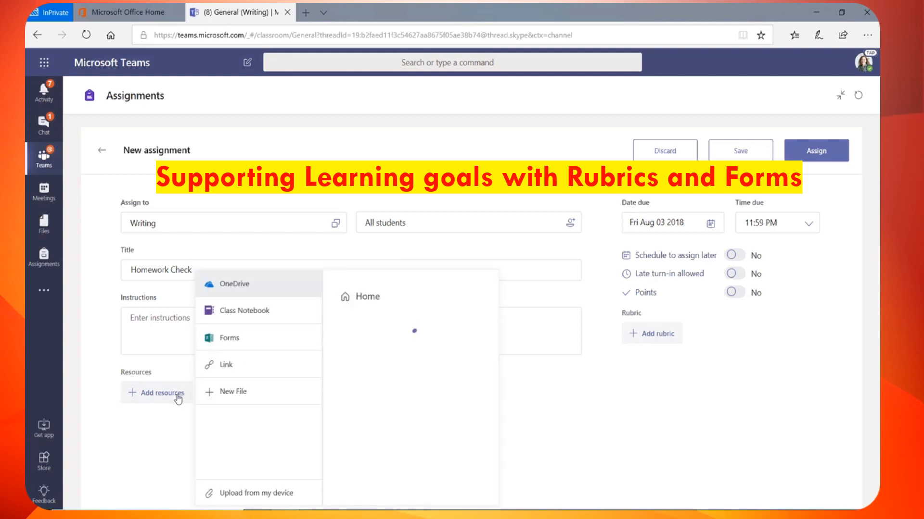
left_click(236, 339)
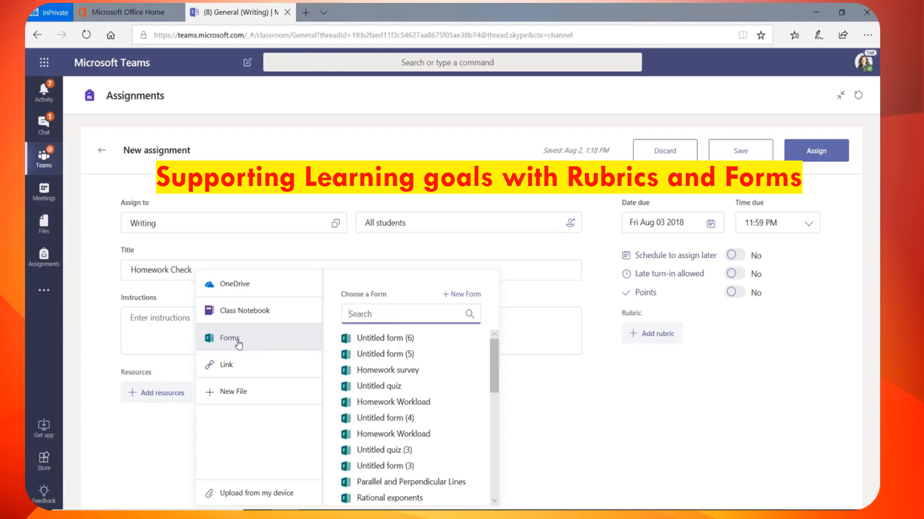
left_click(392, 407)
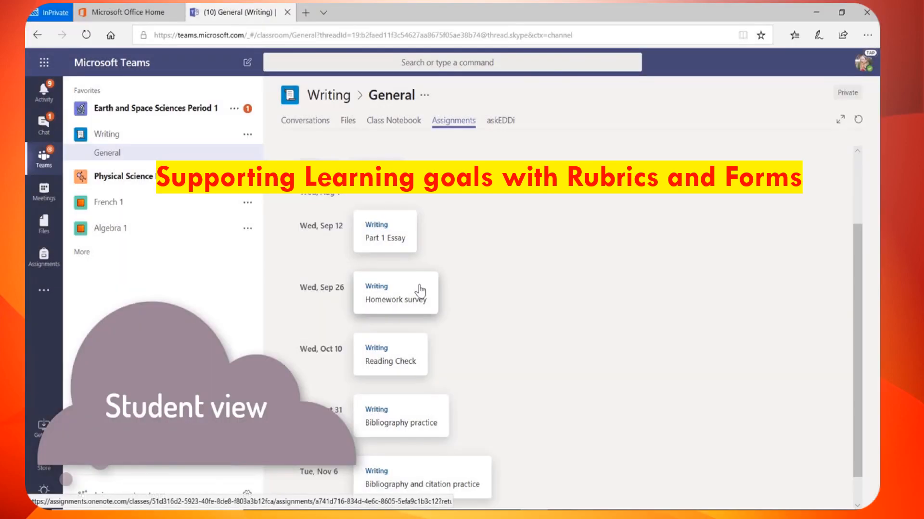
left_click(418, 290)
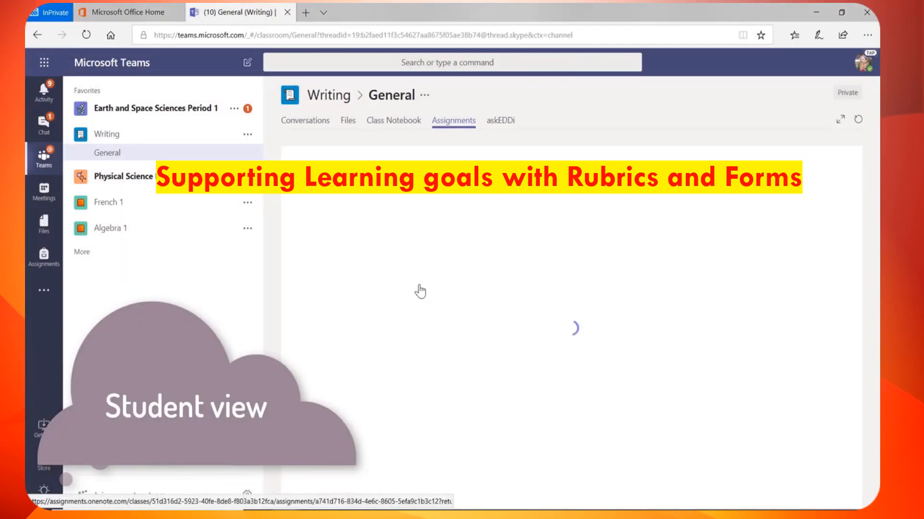
- Submit 'Very' on the Homework Workload survey as a student, then review responses in Forms
left_click(422, 374)
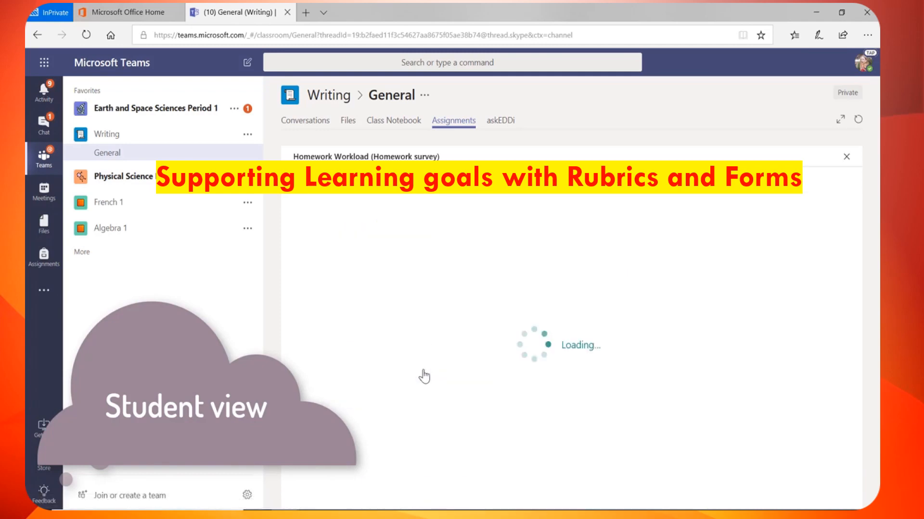
left_click(394, 380)
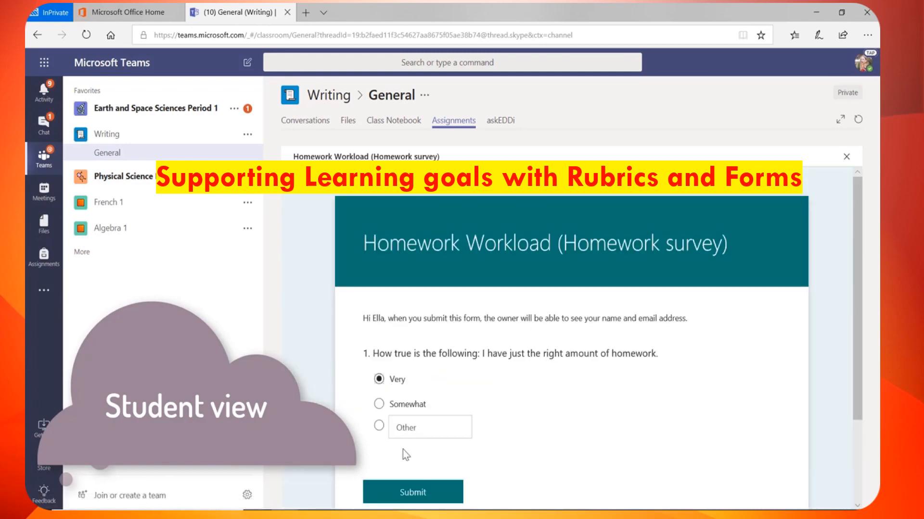
left_click(412, 491)
left_click(831, 489)
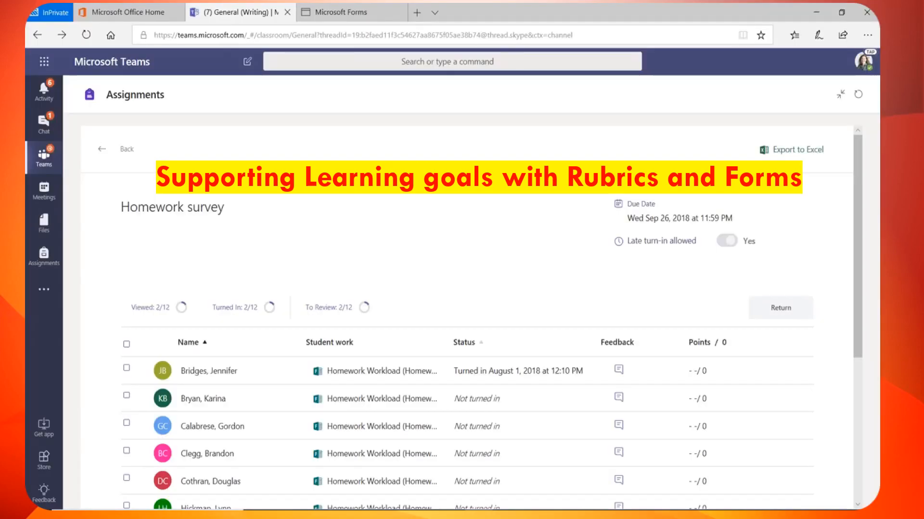
left_click(398, 372)
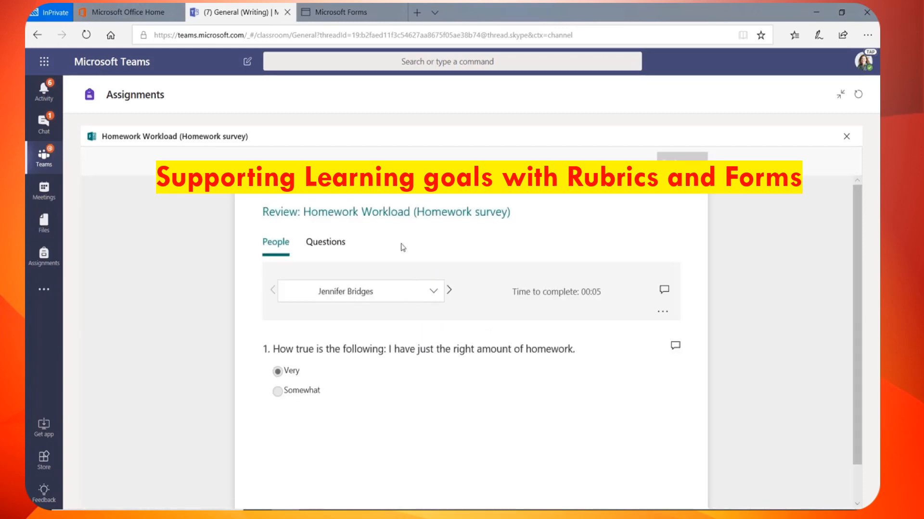
left_click(356, 20)
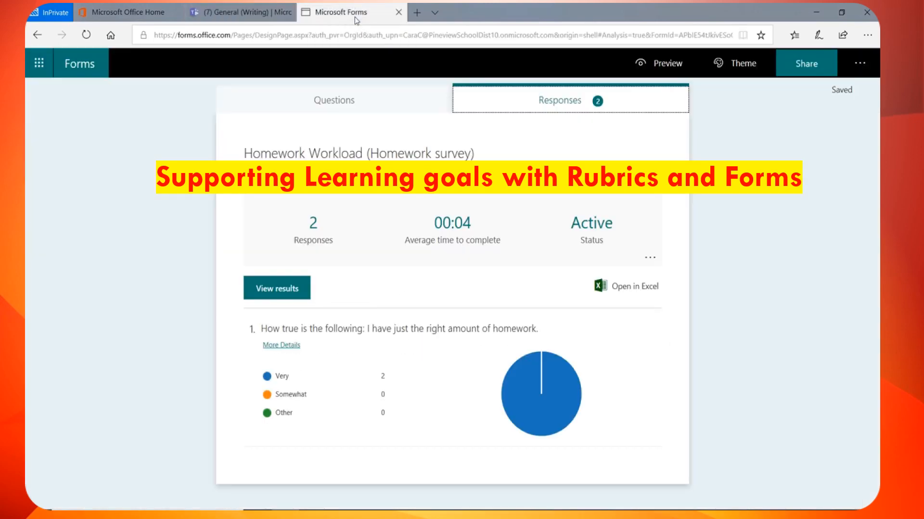